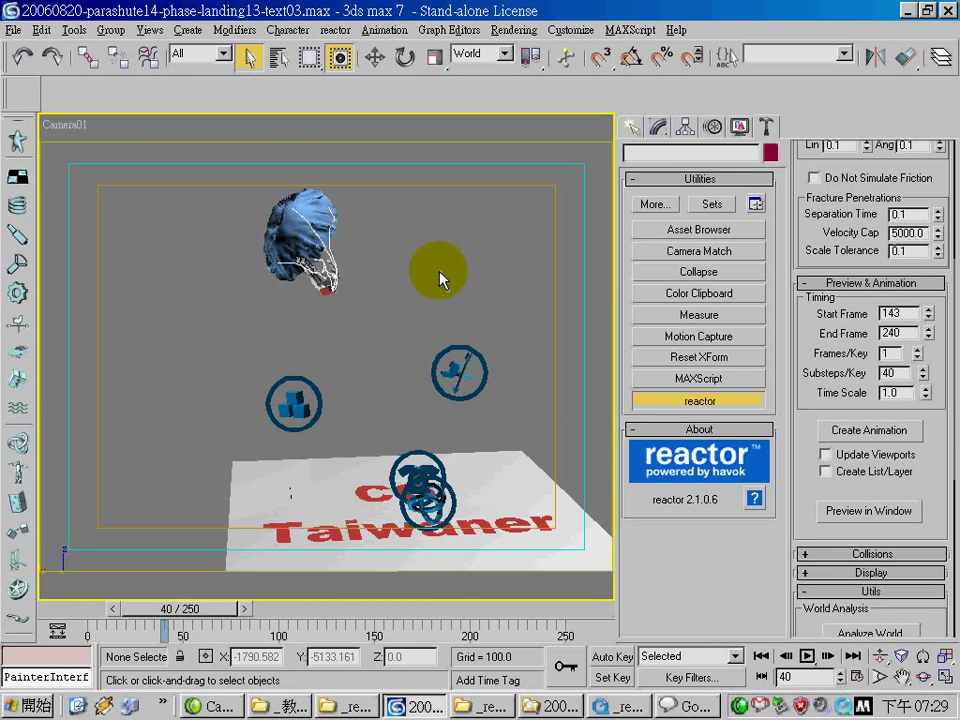
Show rope Line02's reactor Rope modifier and its two rigid-body attachment constraints
click(318, 232)
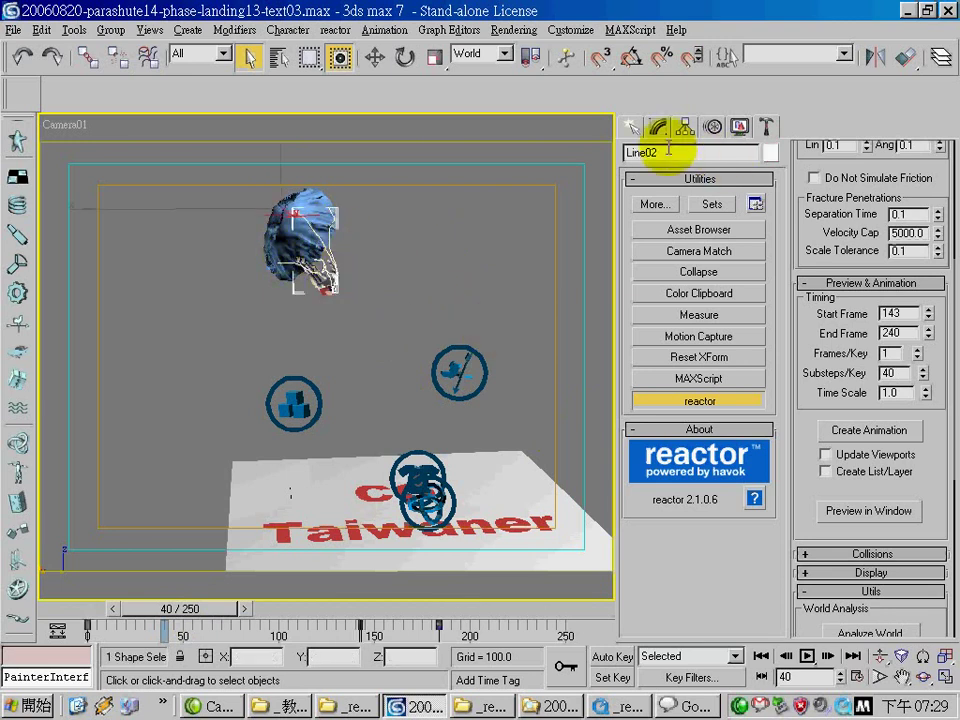
click(629, 125)
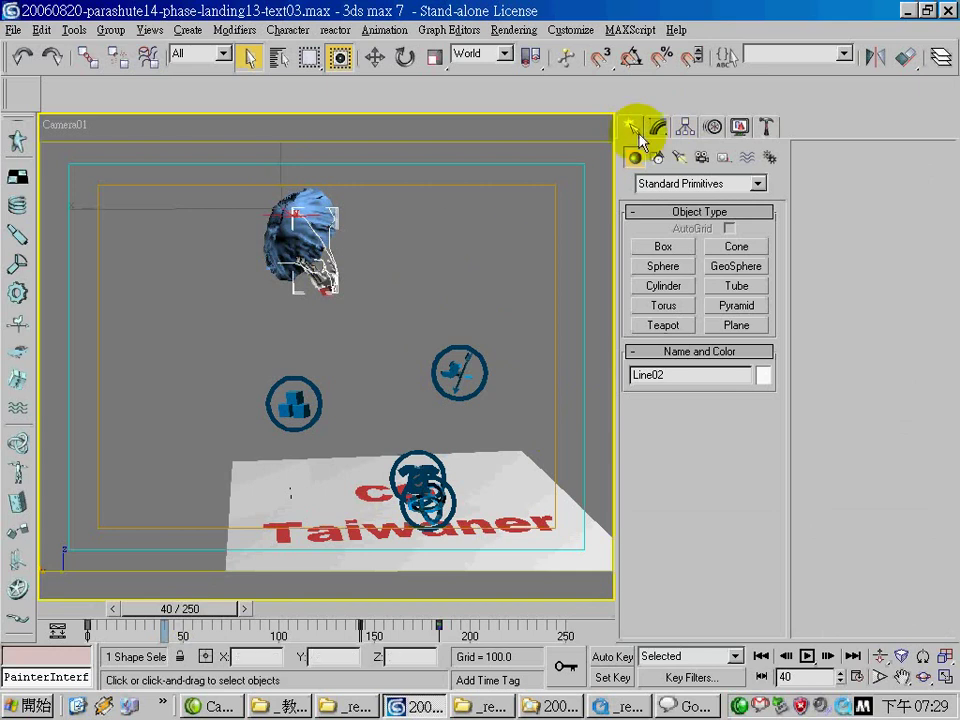
click(271, 228)
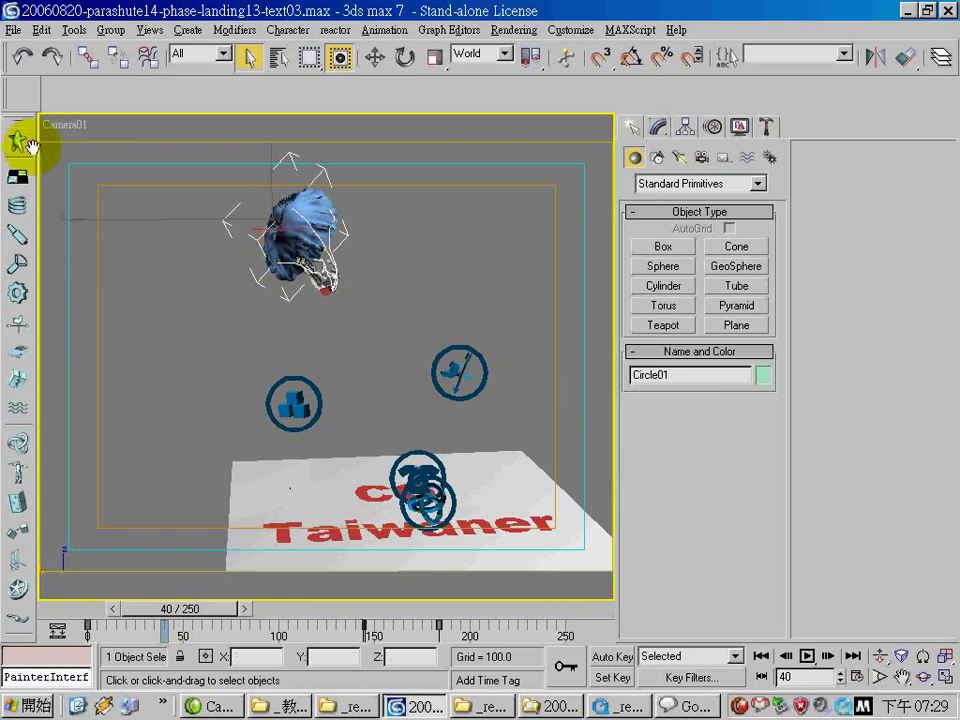
drag(31, 147, 33, 254)
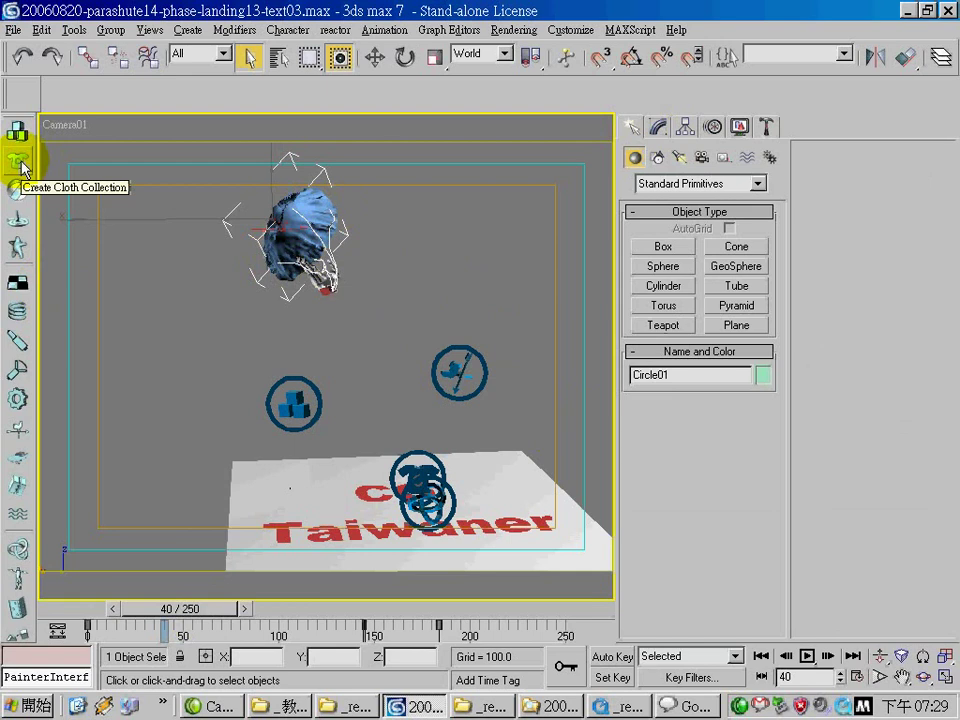
click(429, 264)
click(320, 258)
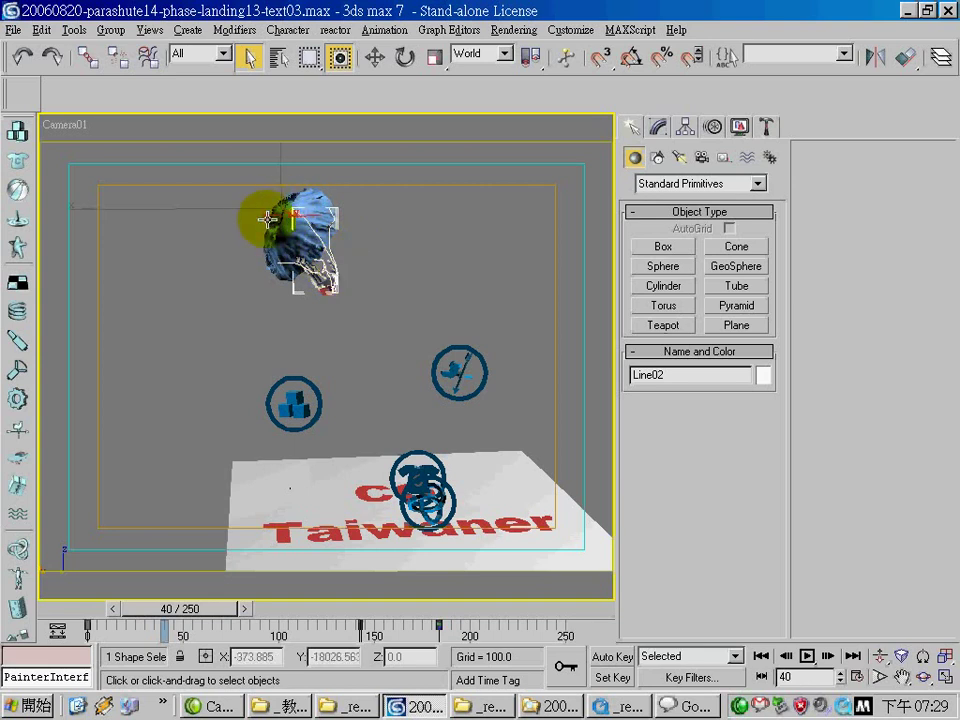
click(658, 126)
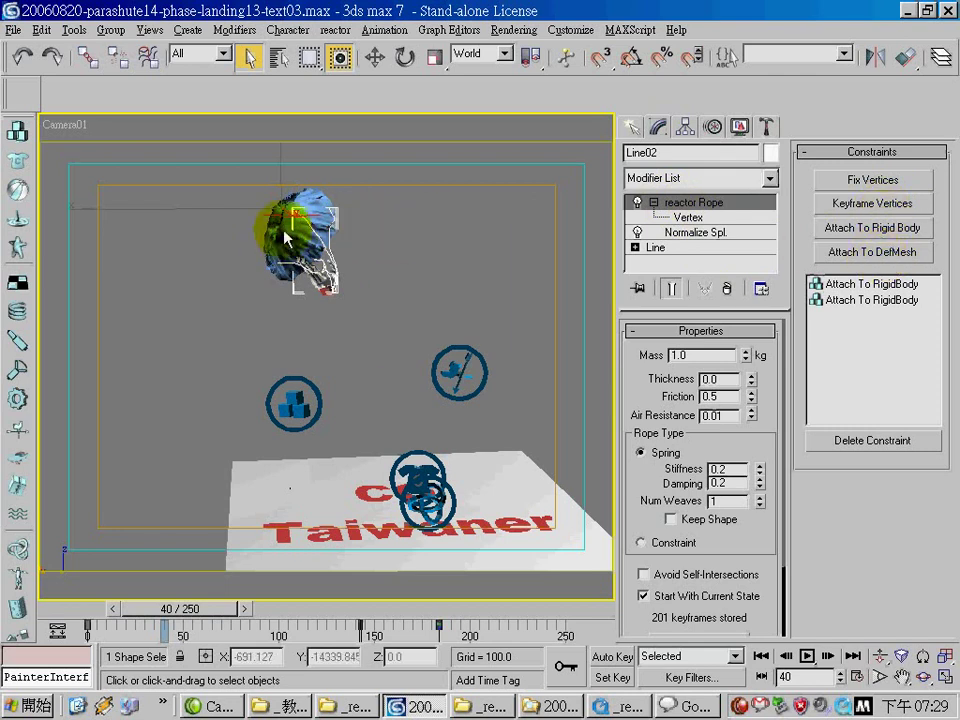
drag(306, 214, 321, 207)
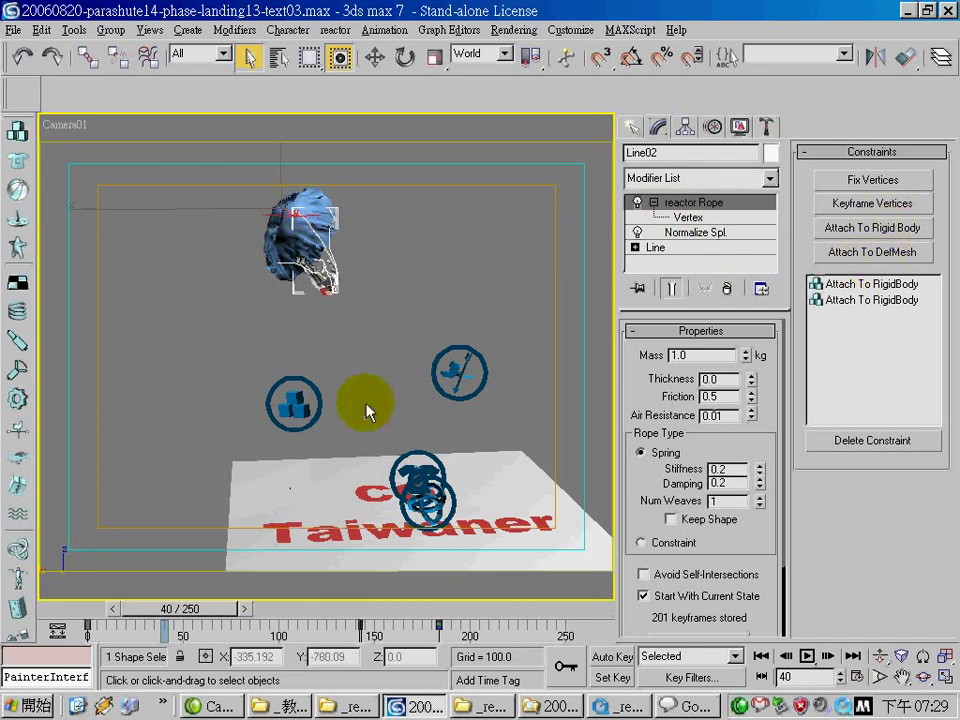
click(655, 203)
right_click(429, 219)
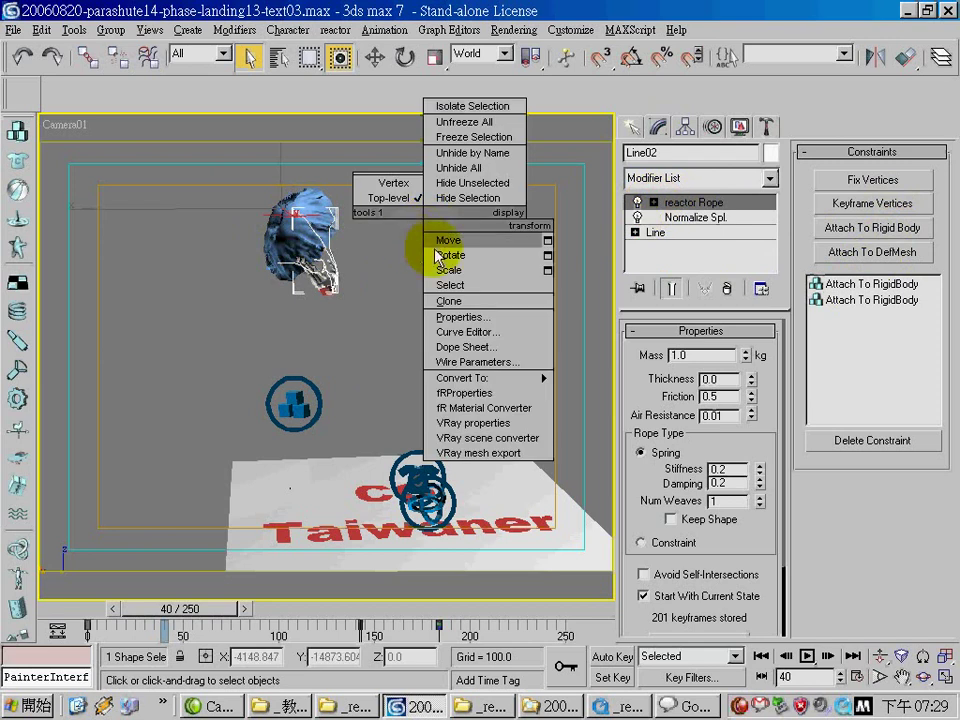
click(440, 283)
right_click(425, 258)
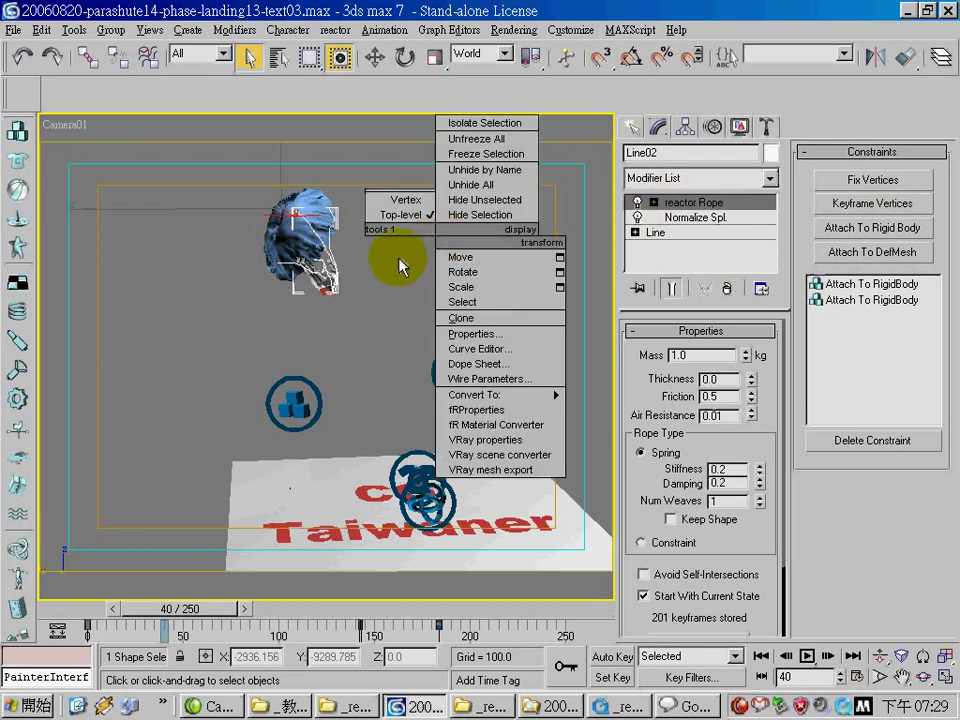
click(430, 266)
right_click(436, 268)
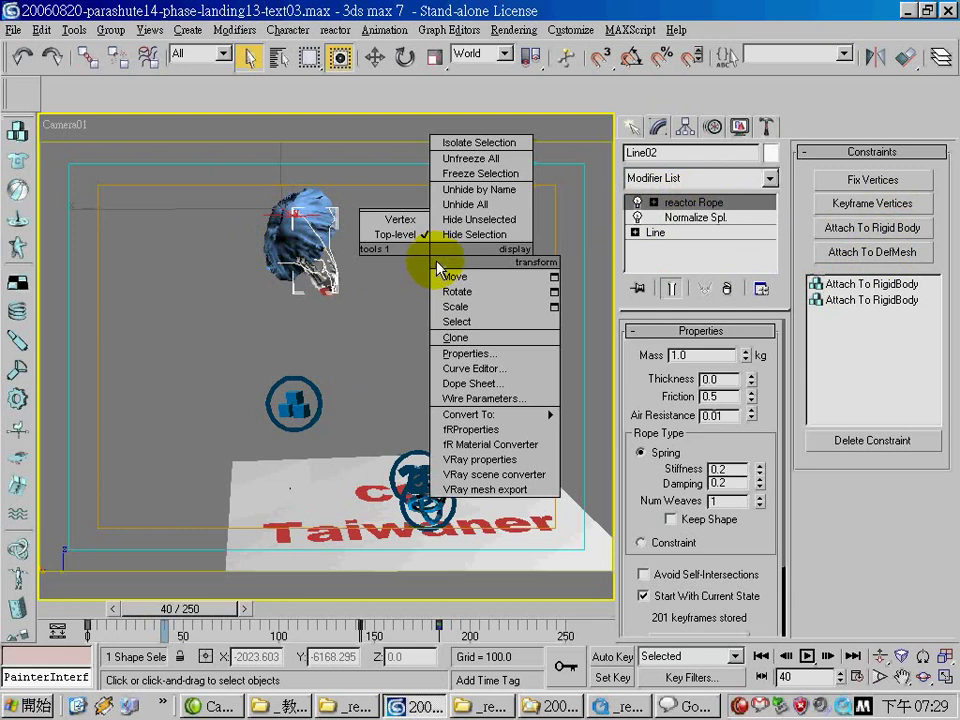
Unhide the para-box object by name from the Display panel
click(742, 128)
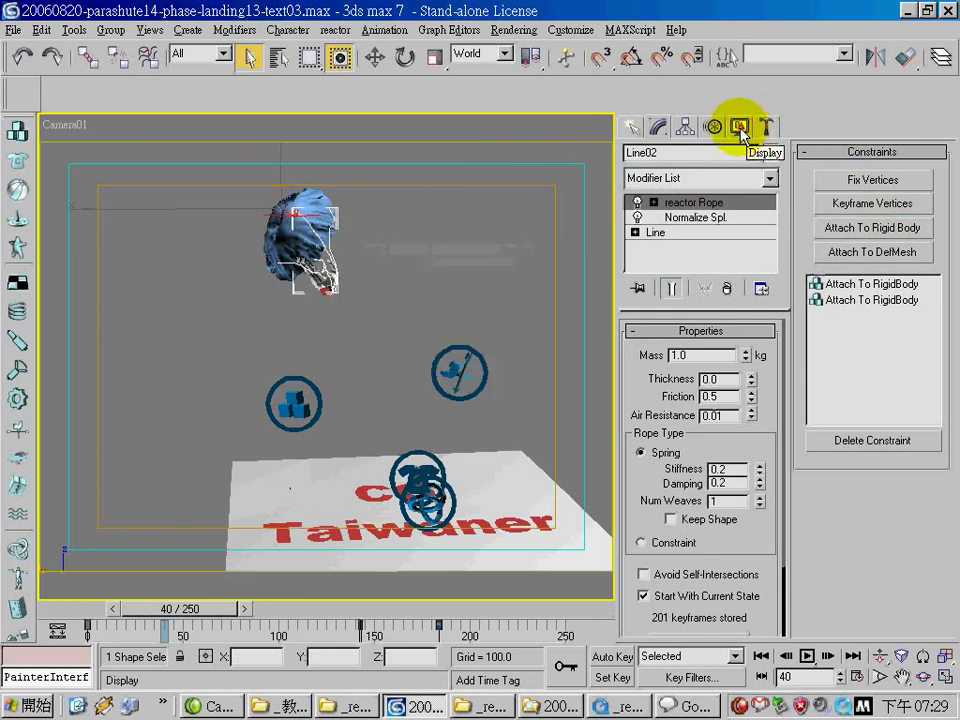
click(835, 292)
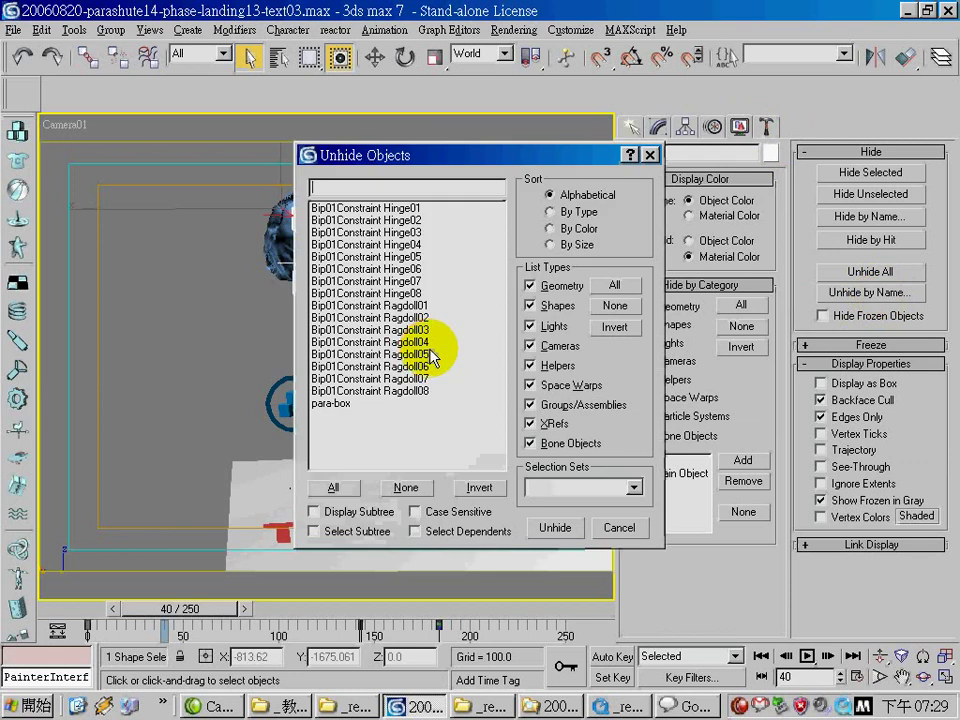
click(369, 404)
click(575, 525)
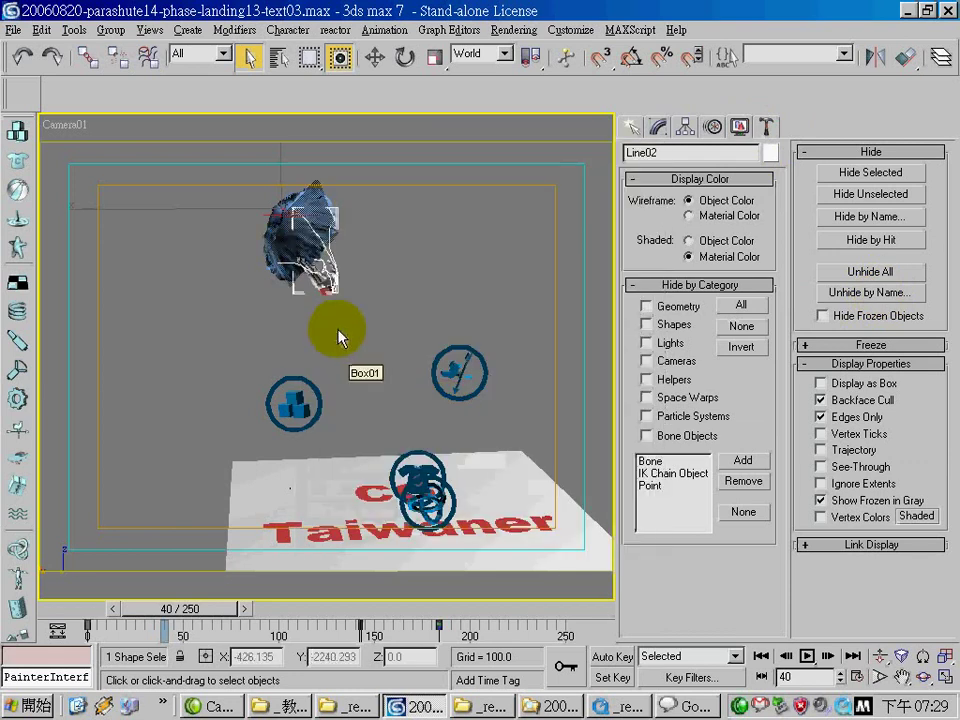
Turn off See-Through in para-box's object properties so it displays solid
click(276, 228)
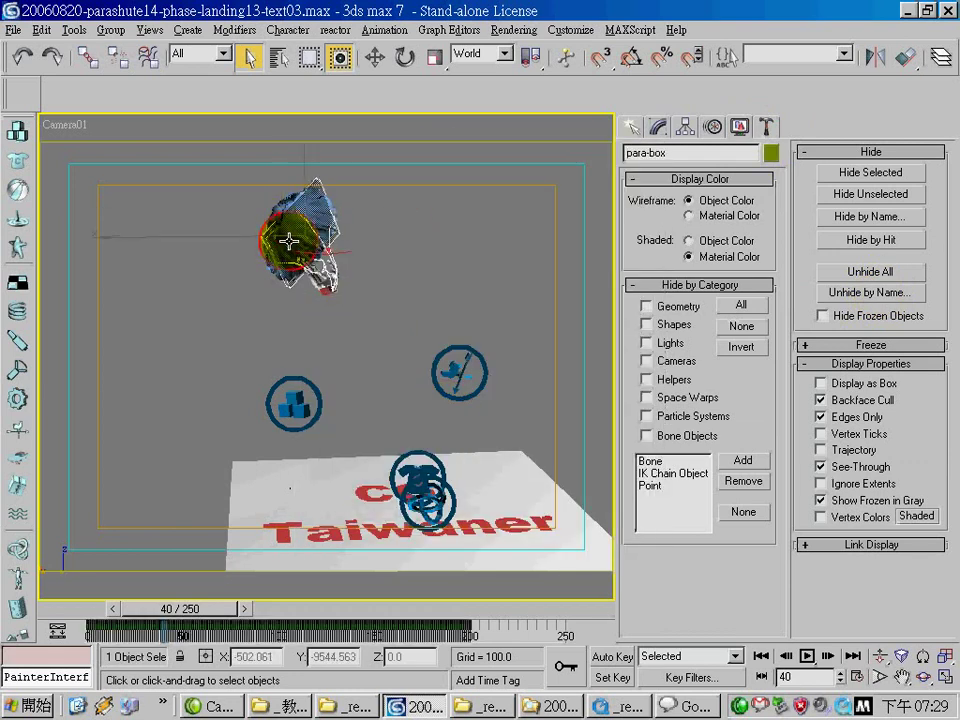
right_click(285, 236)
click(340, 333)
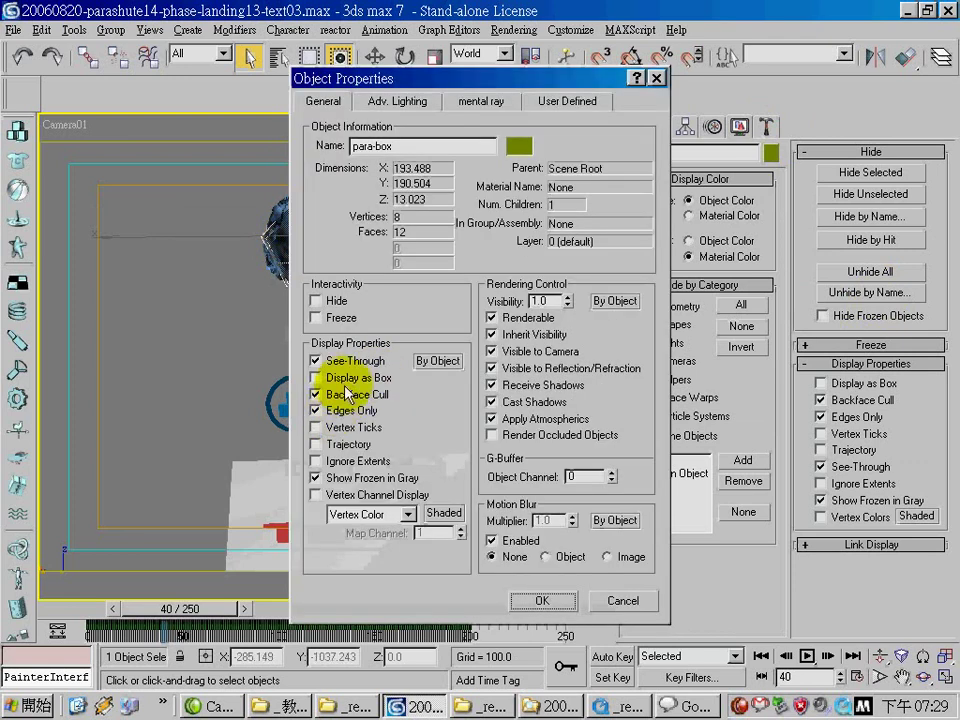
click(343, 362)
click(540, 602)
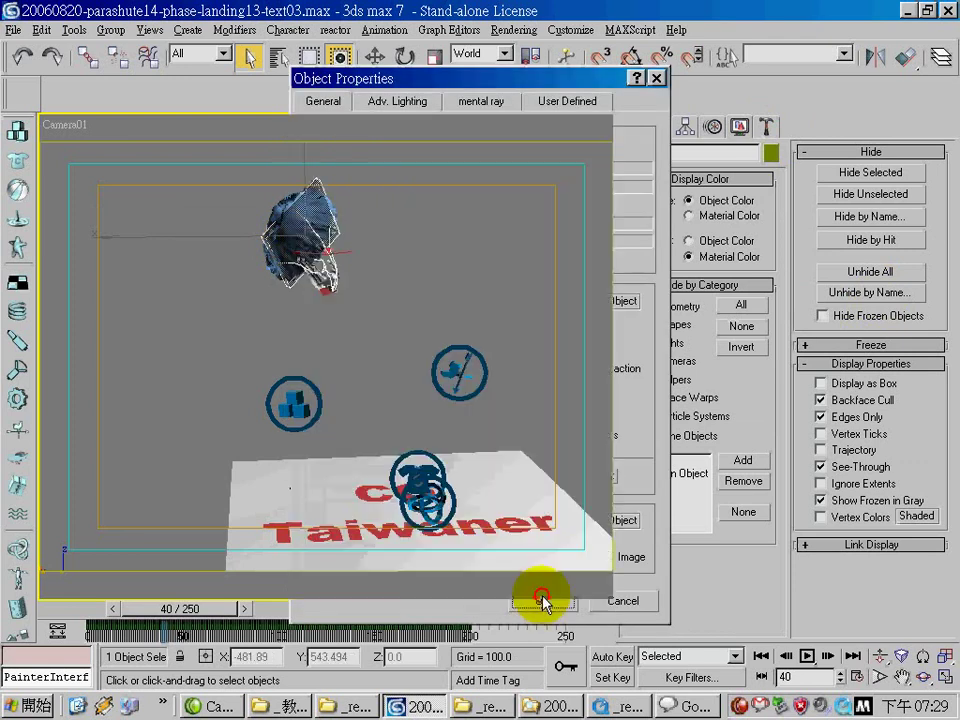
Review rope Line02's modifier settings, then select the Circle01 canopy
click(405, 271)
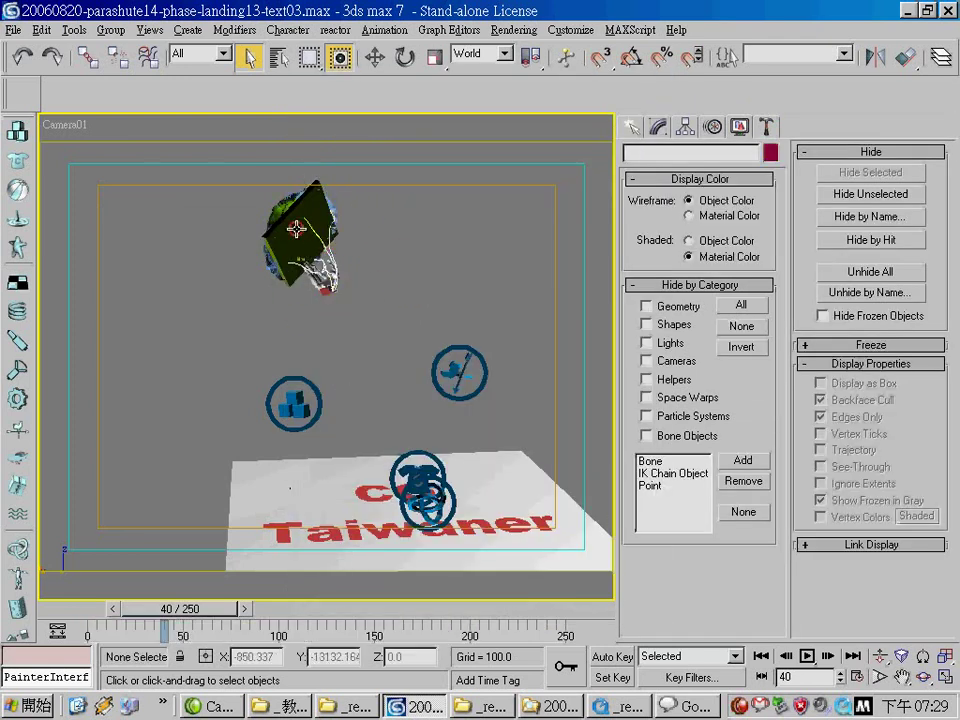
click(332, 262)
click(640, 152)
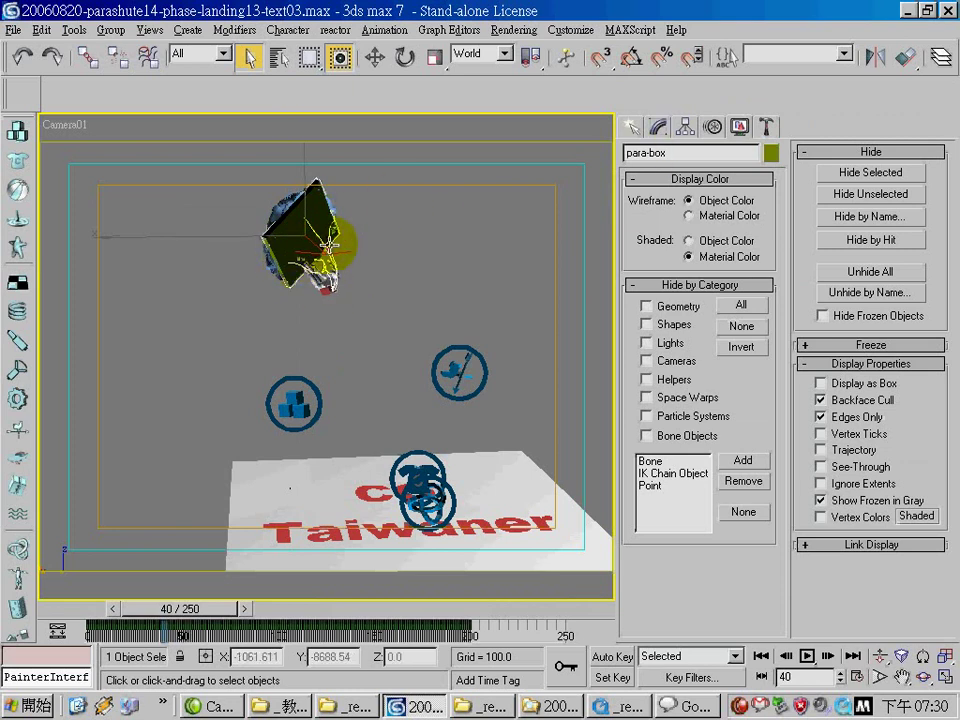
click(324, 251)
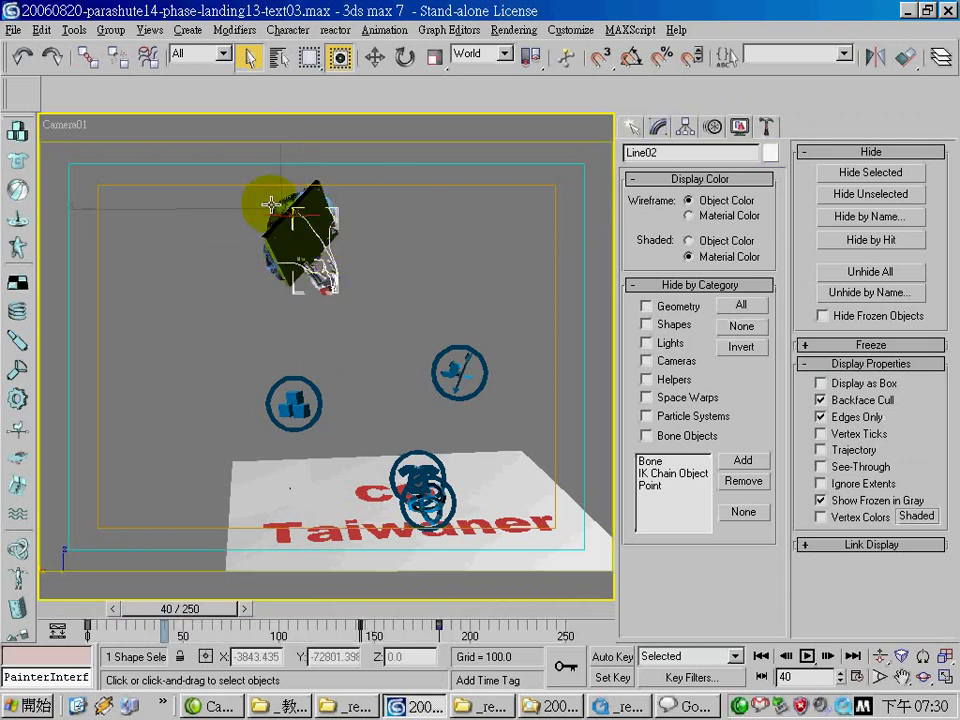
click(658, 126)
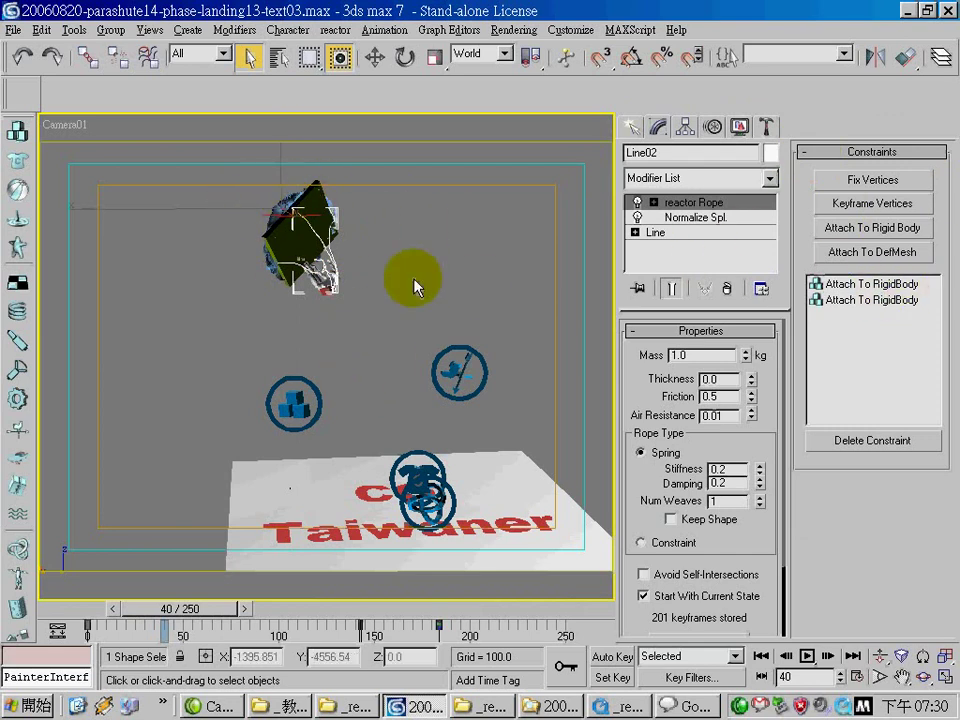
click(280, 214)
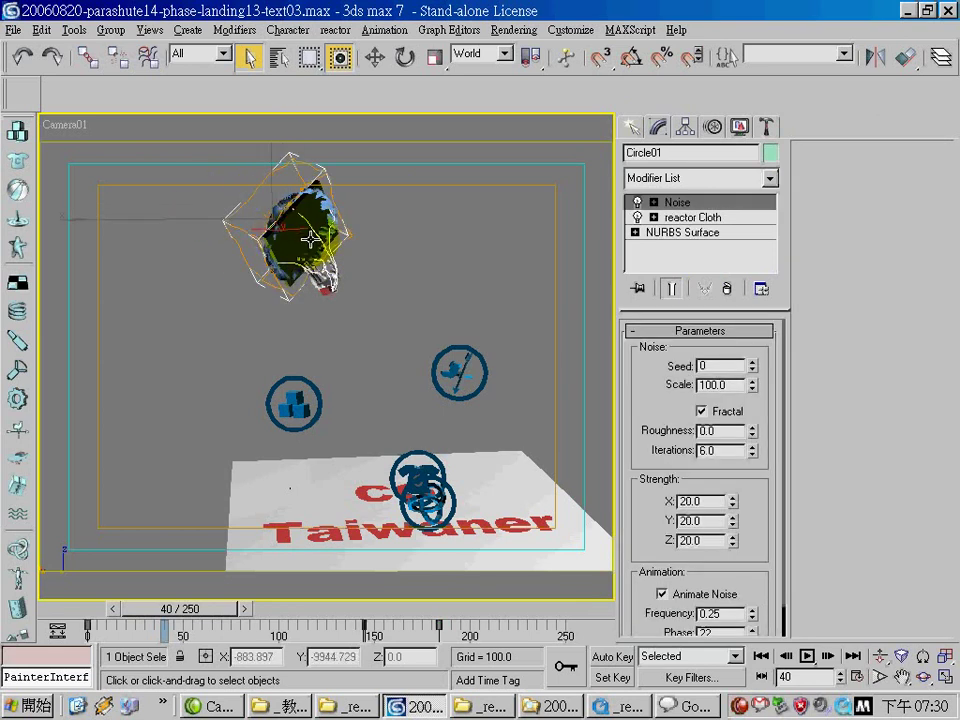
Scrub the animation from frame 0 through the fall to the landing around frame 165
drag(195, 612, 103, 620)
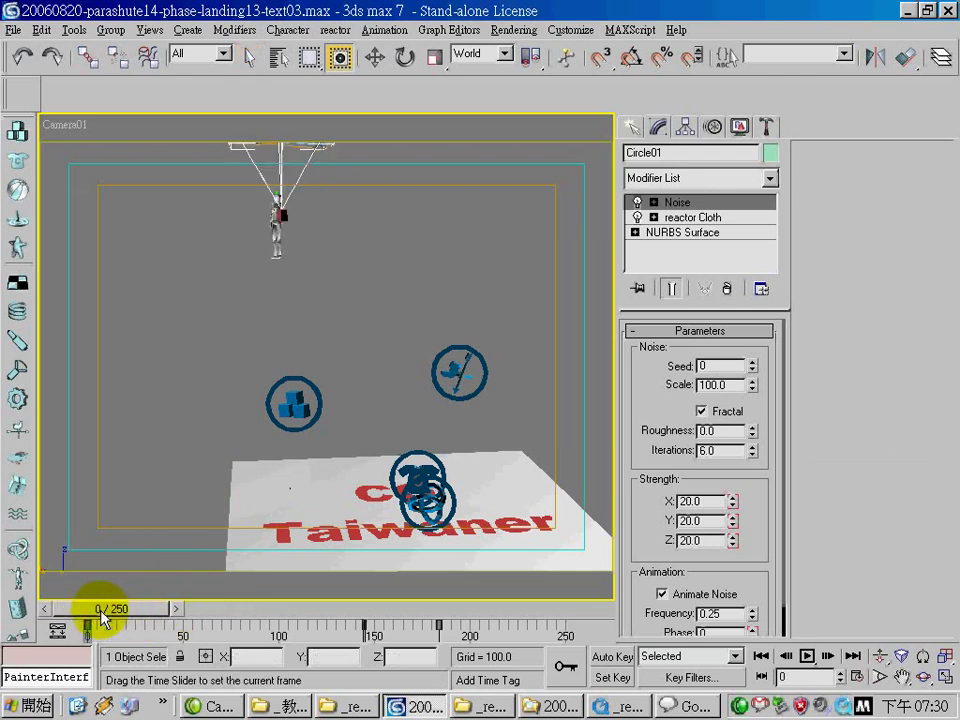
key(q)
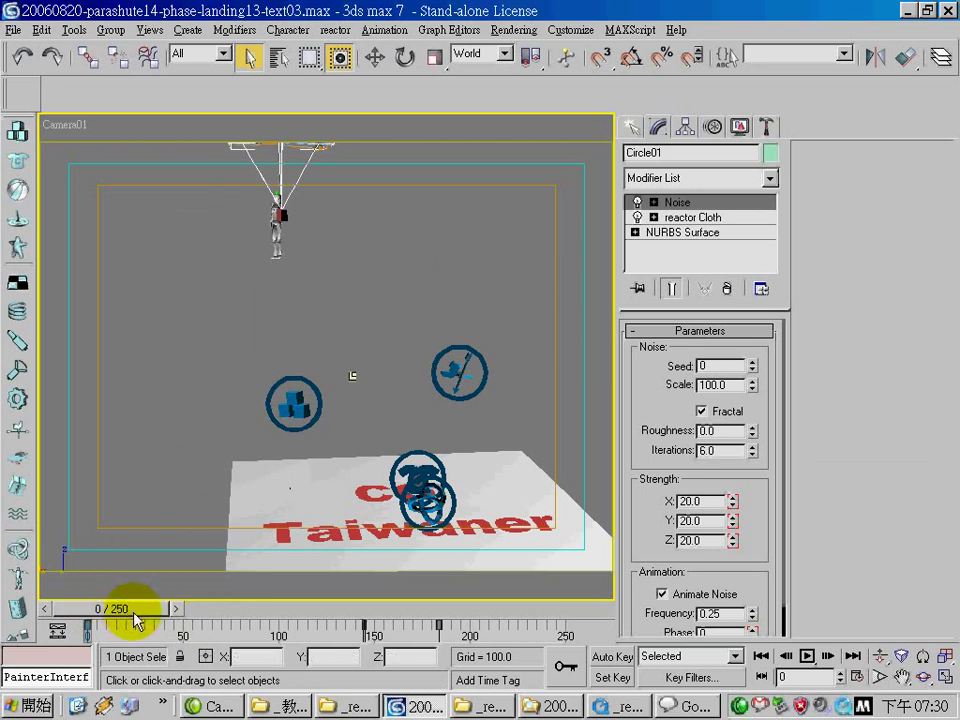
mouse_move(135, 608)
mouse_down()
mouse_move(155, 620)
mouse_move(258, 620)
mouse_move(70, 620)
mouse_move(448, 621)
mouse_up()
key(q)
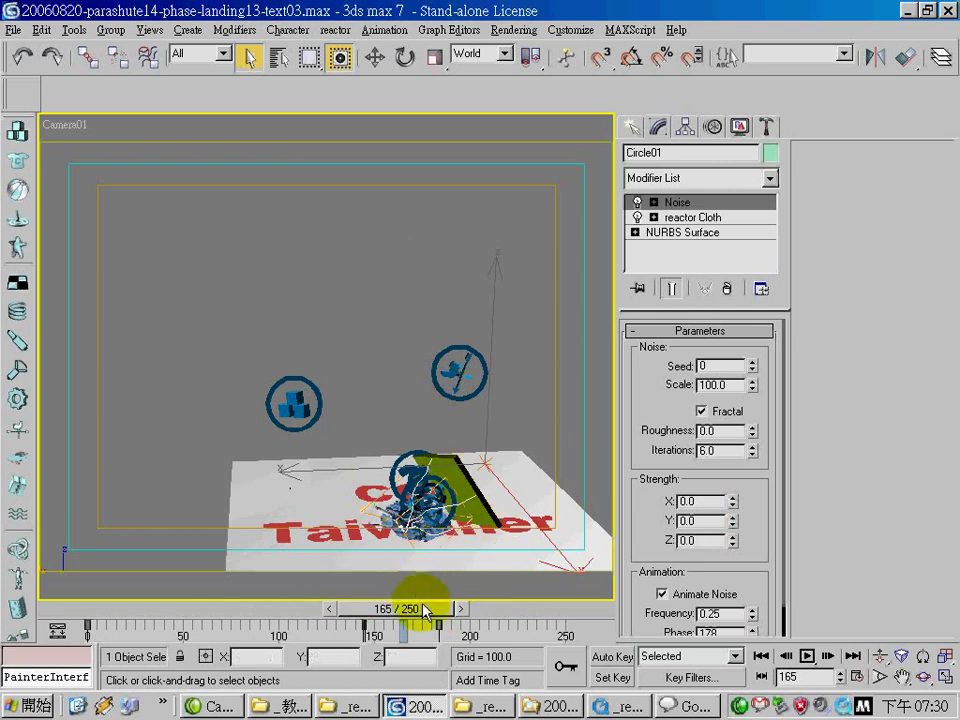
mouse_move(425, 608)
mouse_down()
mouse_move(100, 608)
mouse_move(211, 612)
mouse_up()
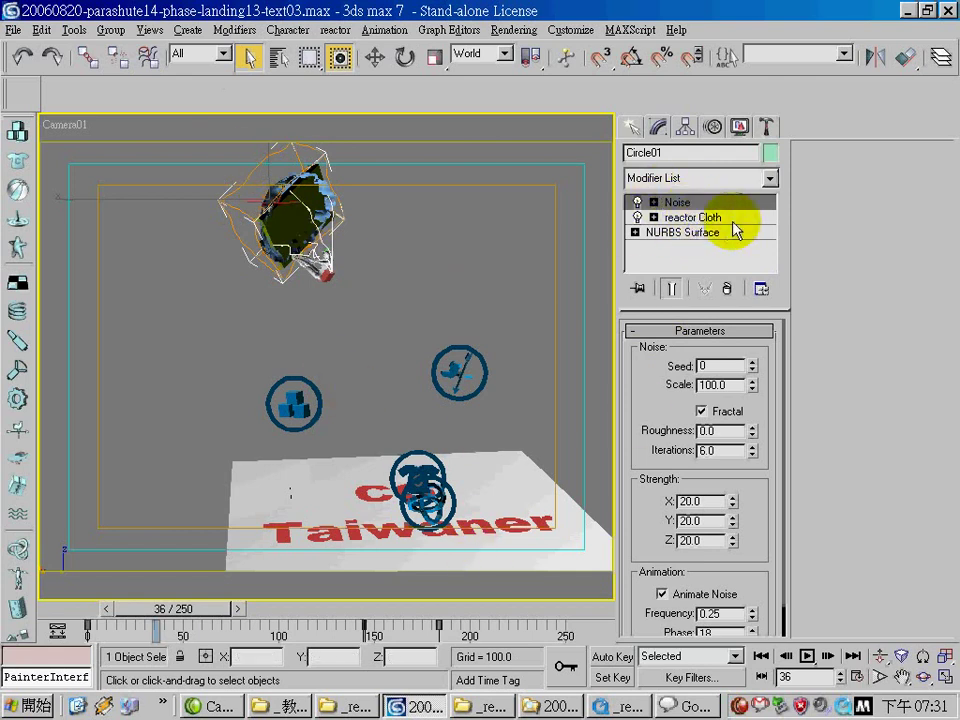
Check the canopy's reactor Cloth and Noise settings, advance to frame 148, and save
drag(208, 612, 107, 610)
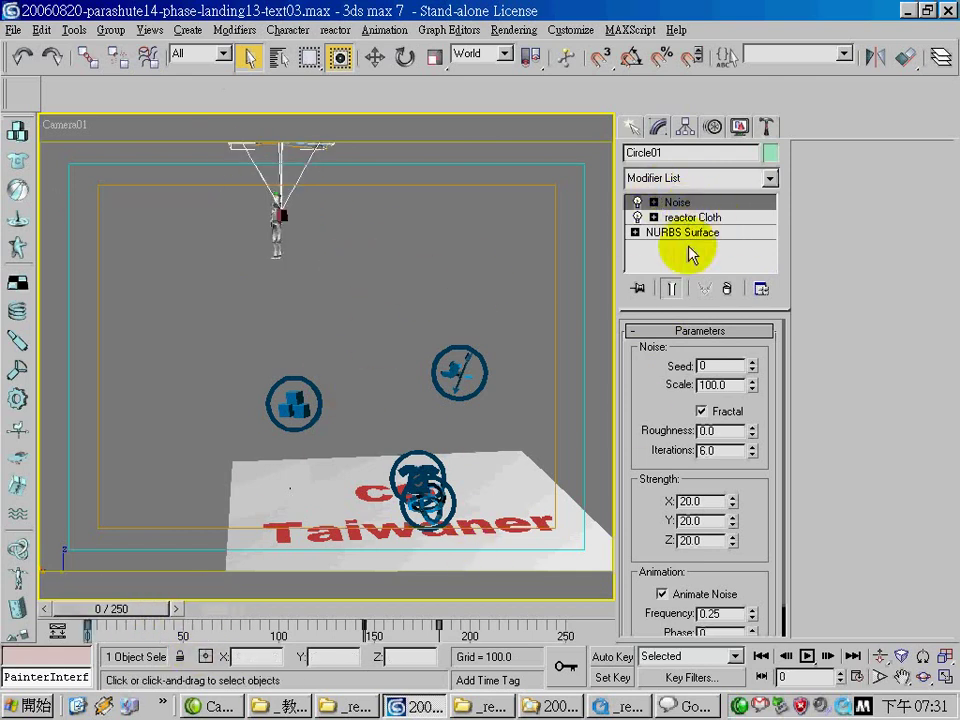
click(729, 218)
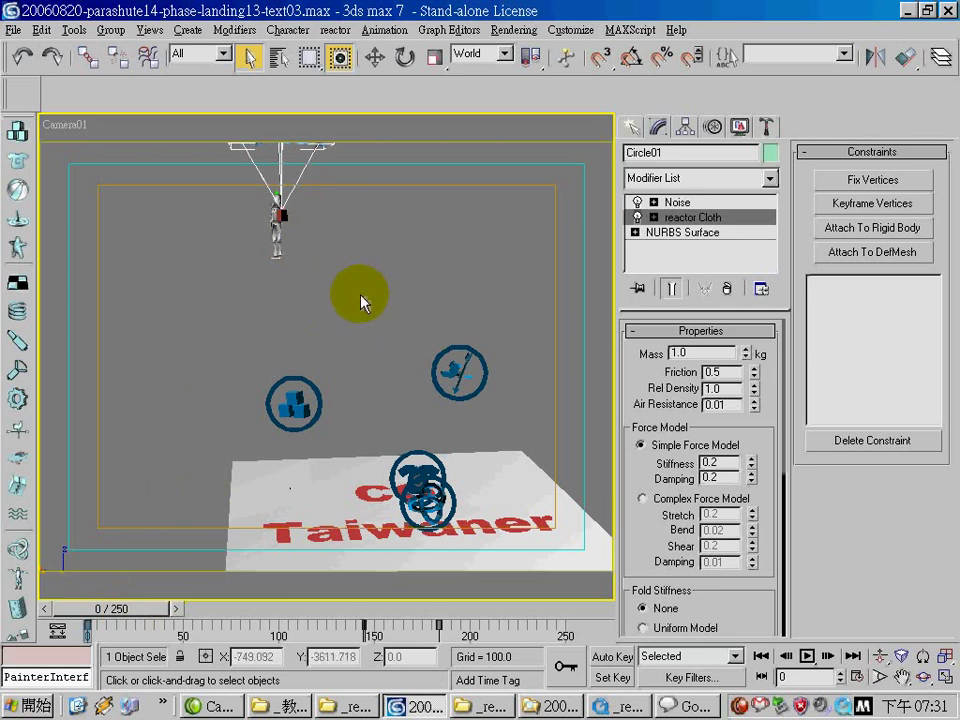
click(679, 204)
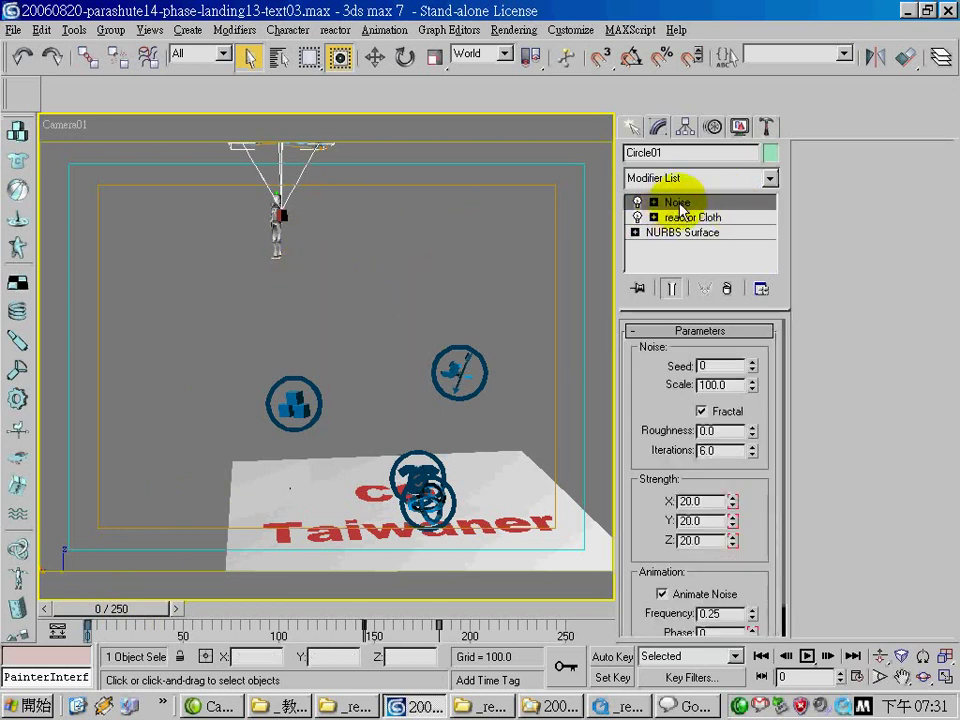
mouse_move(146, 607)
mouse_down()
mouse_move(214, 621)
mouse_move(317, 615)
mouse_move(64, 621)
mouse_move(367, 622)
mouse_up()
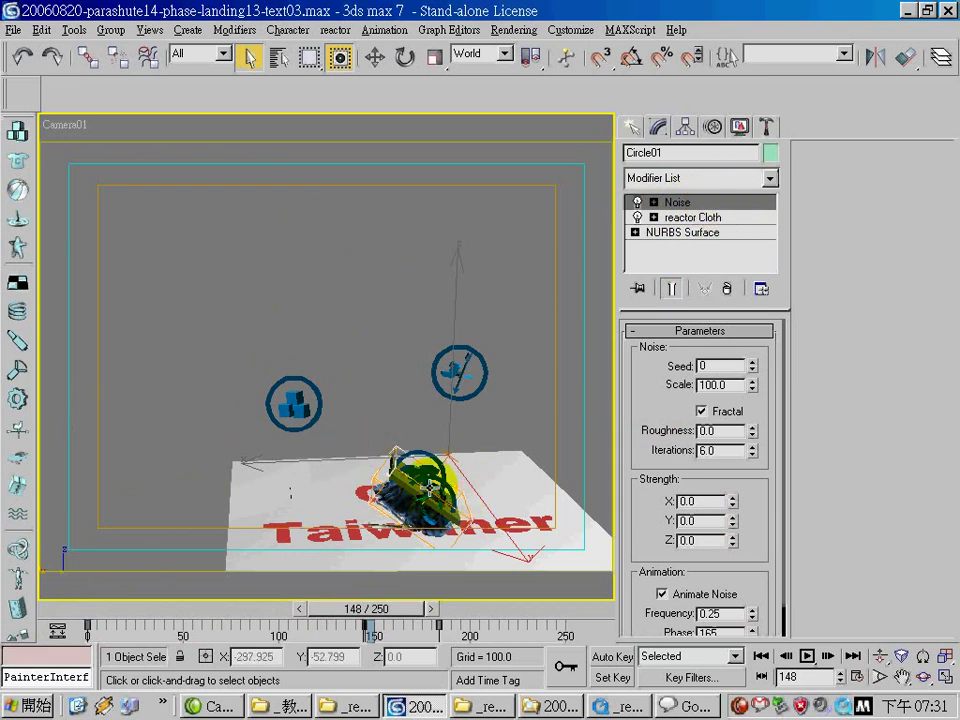
key(ctrl+s)
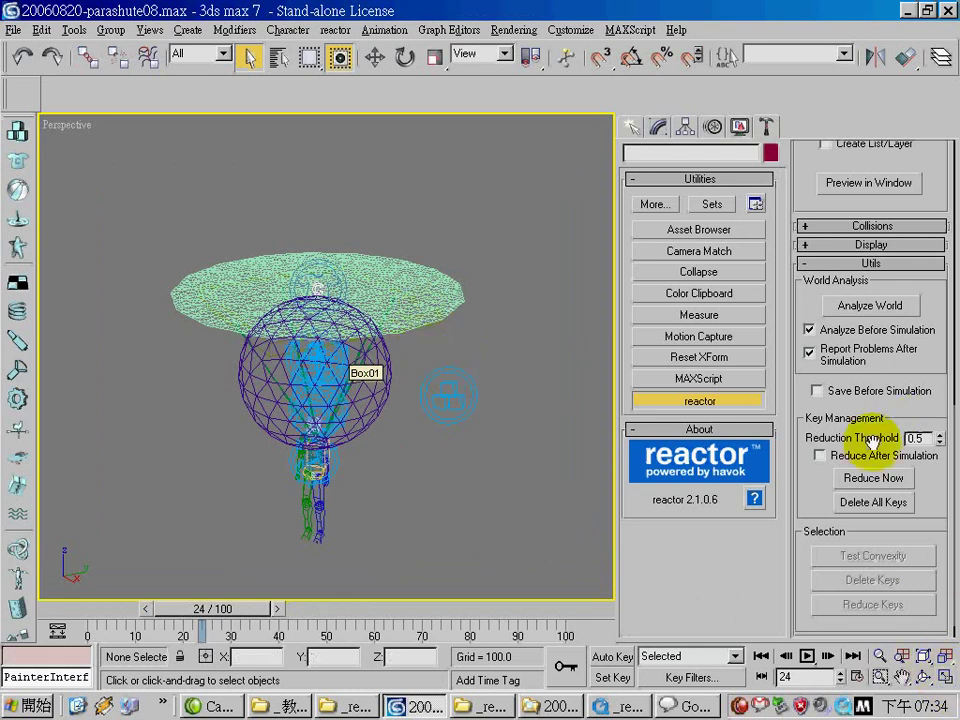
Run the reactor real-time preview, tugging the cloth canopy onto the sphere, then close it
click(860, 182)
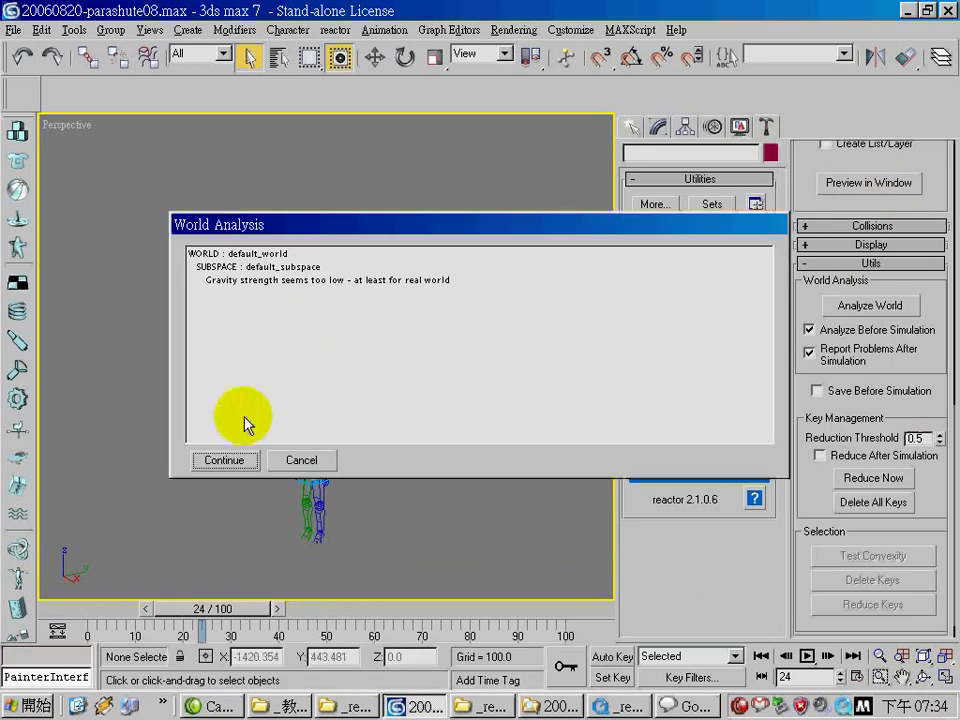
click(236, 457)
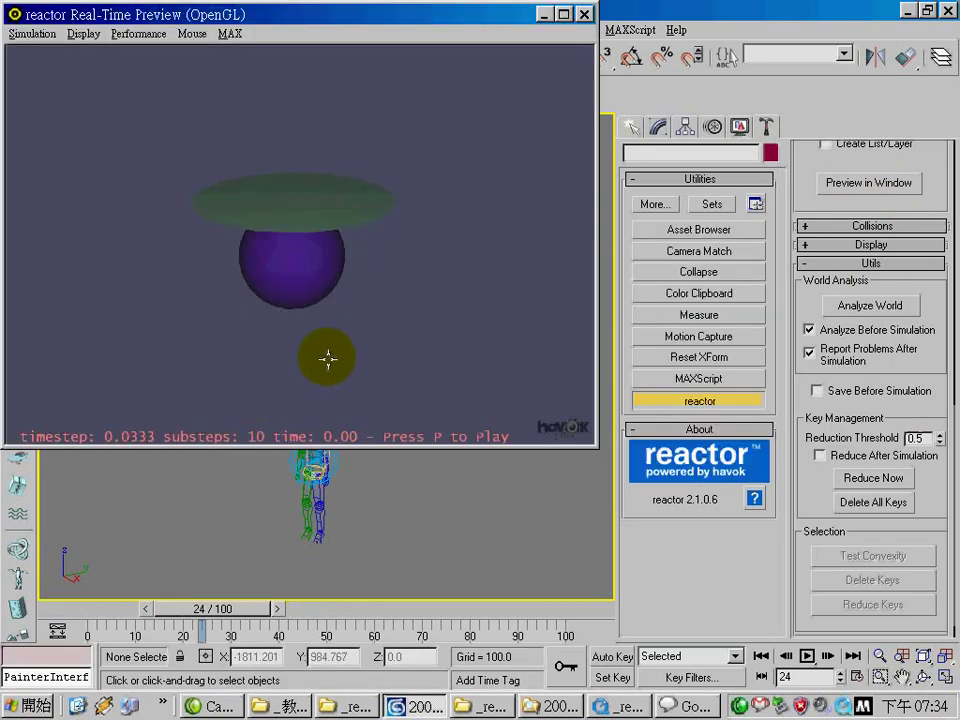
key(p)
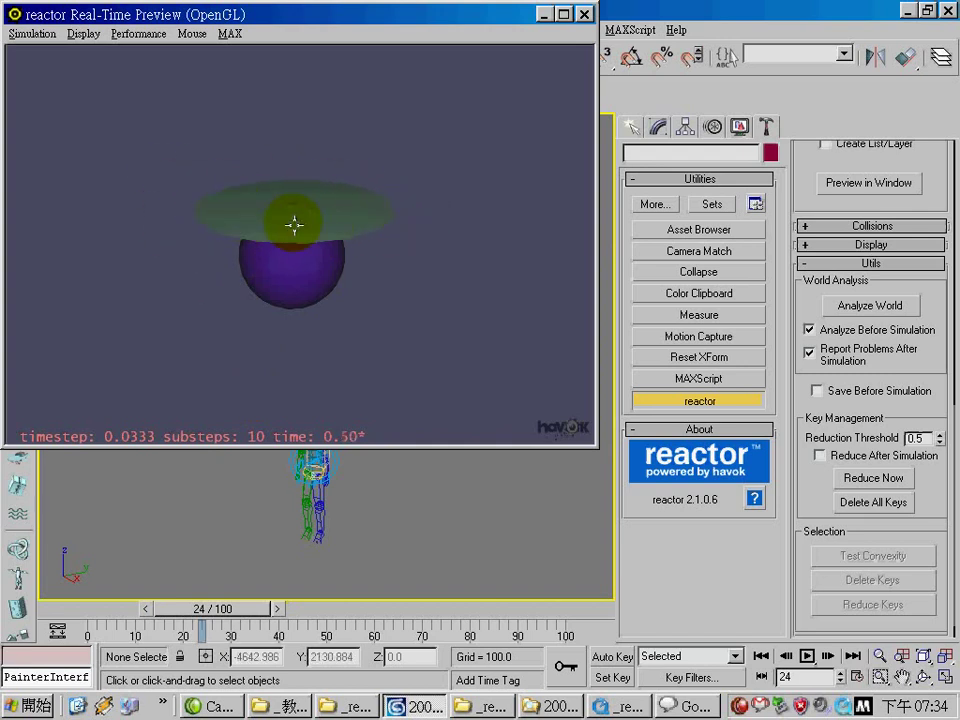
drag(246, 222, 341, 188)
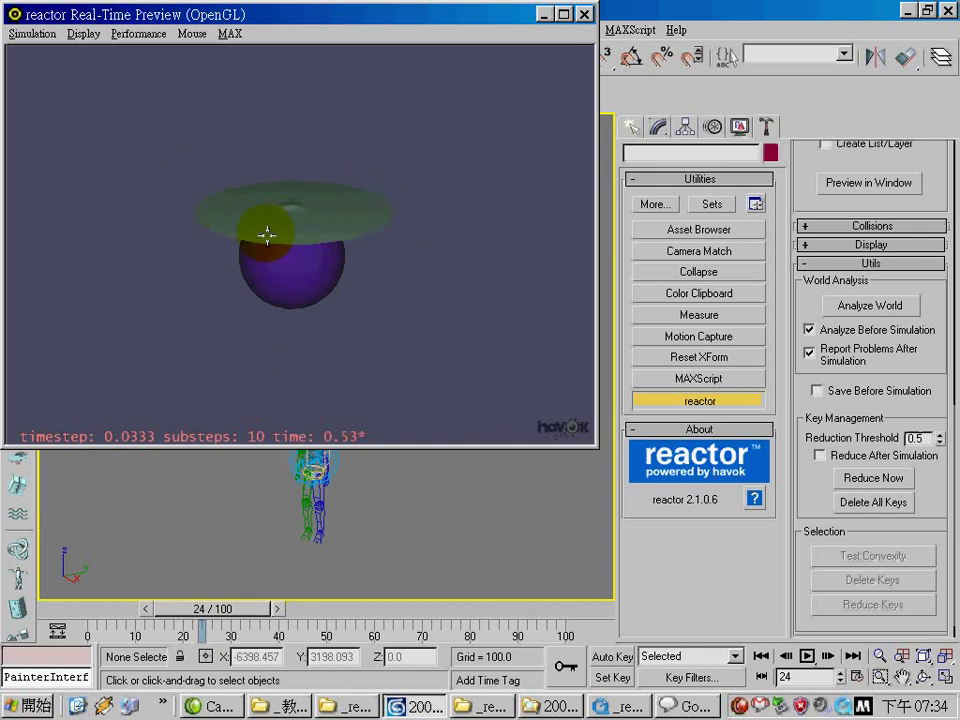
drag(249, 232, 292, 258)
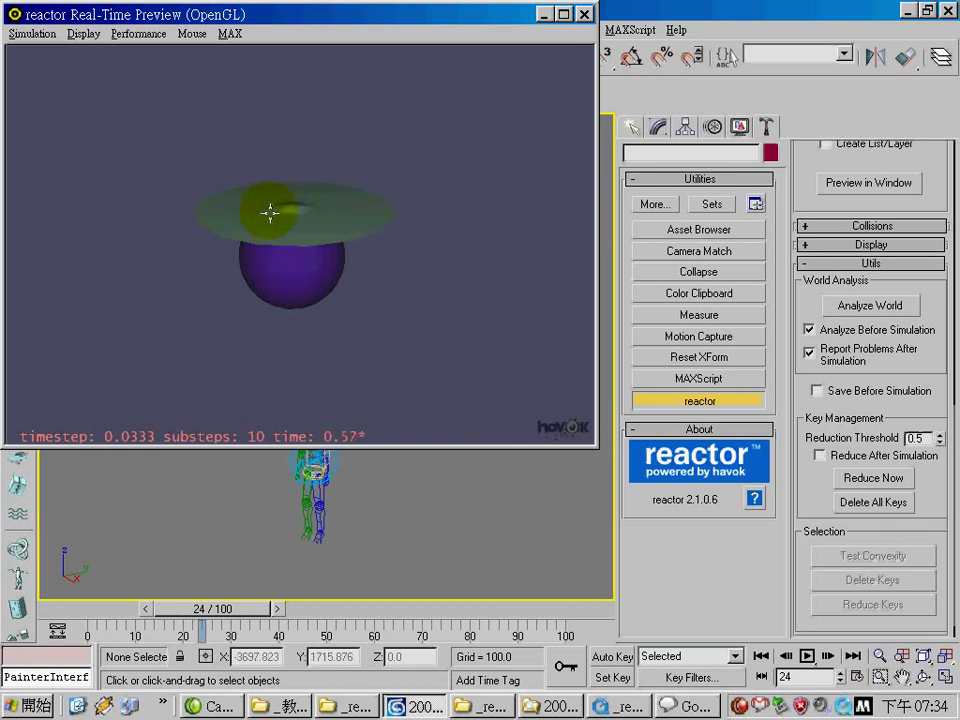
mouse_move(269, 198)
mouse_down()
mouse_move(298, 196)
mouse_move(236, 274)
mouse_move(373, 267)
mouse_up()
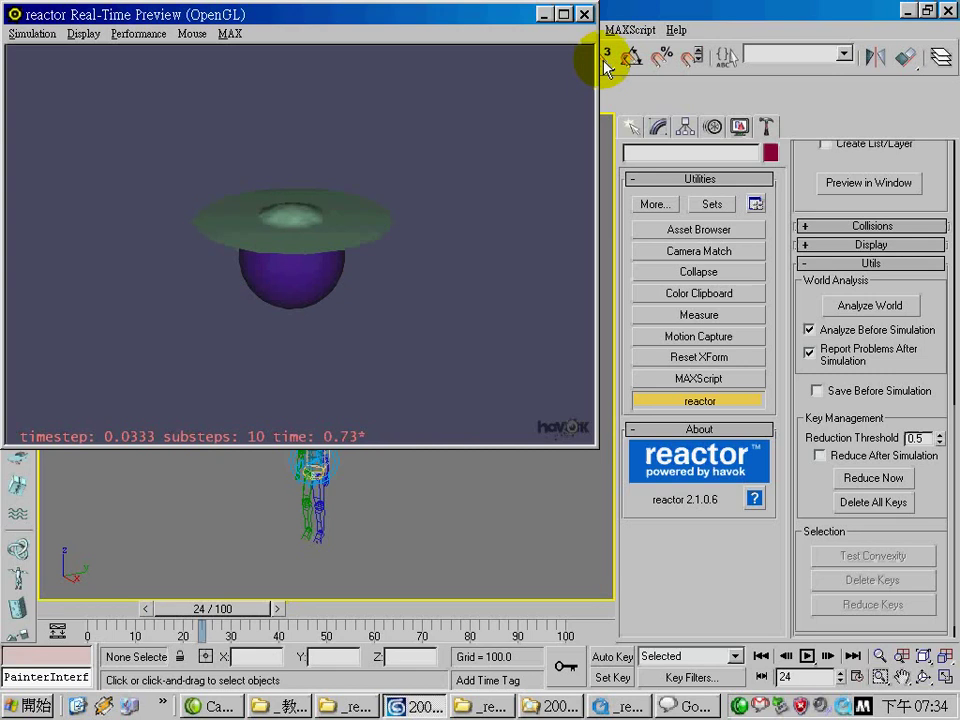
click(585, 14)
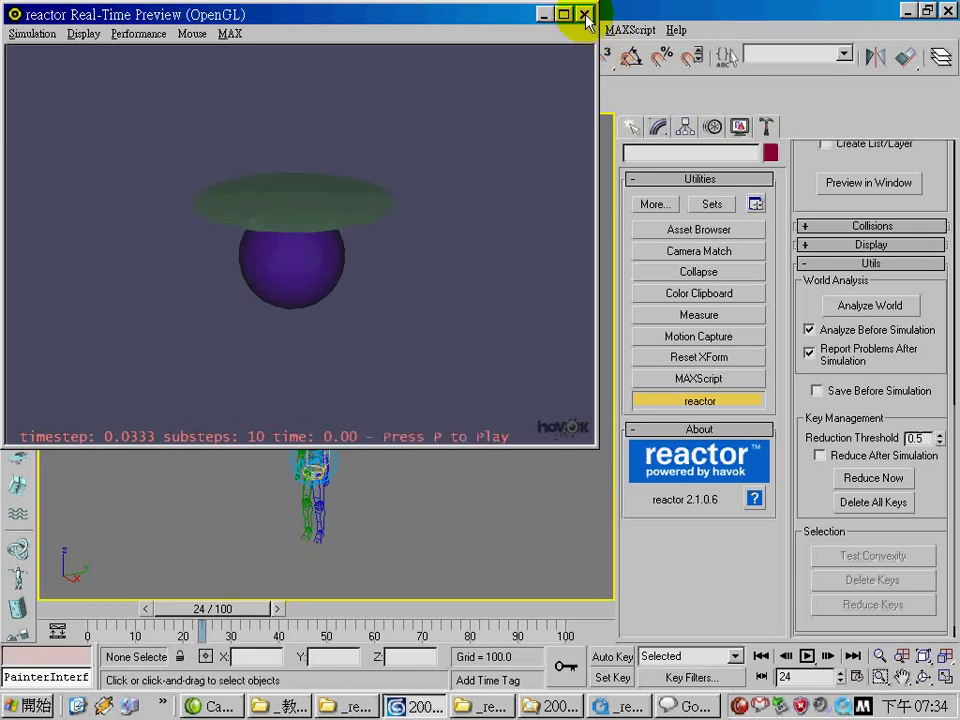
Orbit the Perspective view, shade it Smooth + Highlights, and restore the four-view layout
click(396, 313)
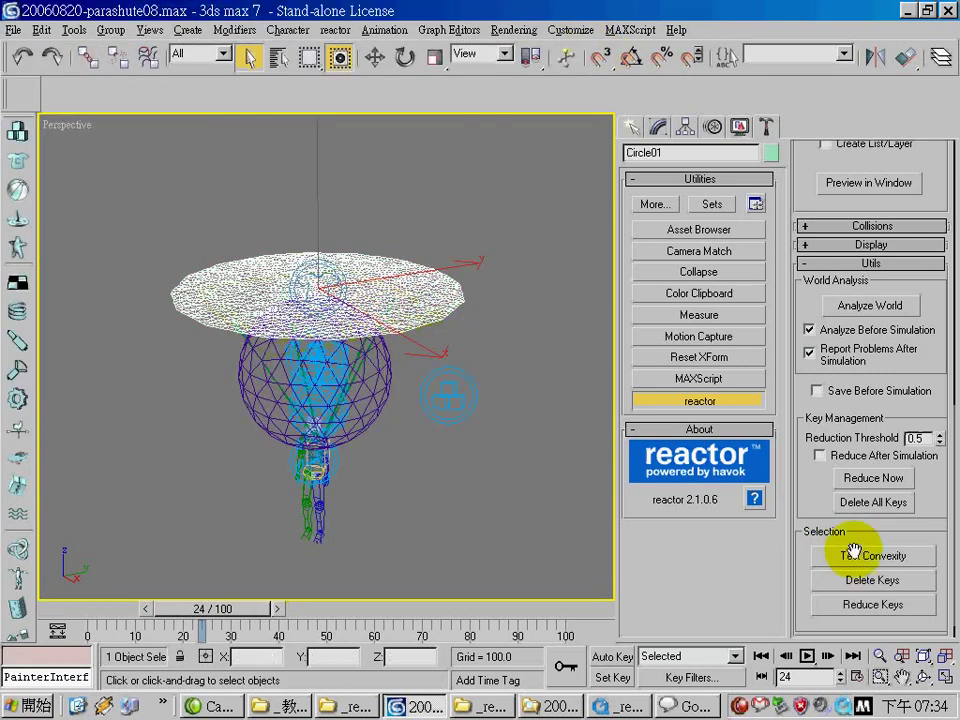
click(923, 676)
drag(392, 339, 390, 406)
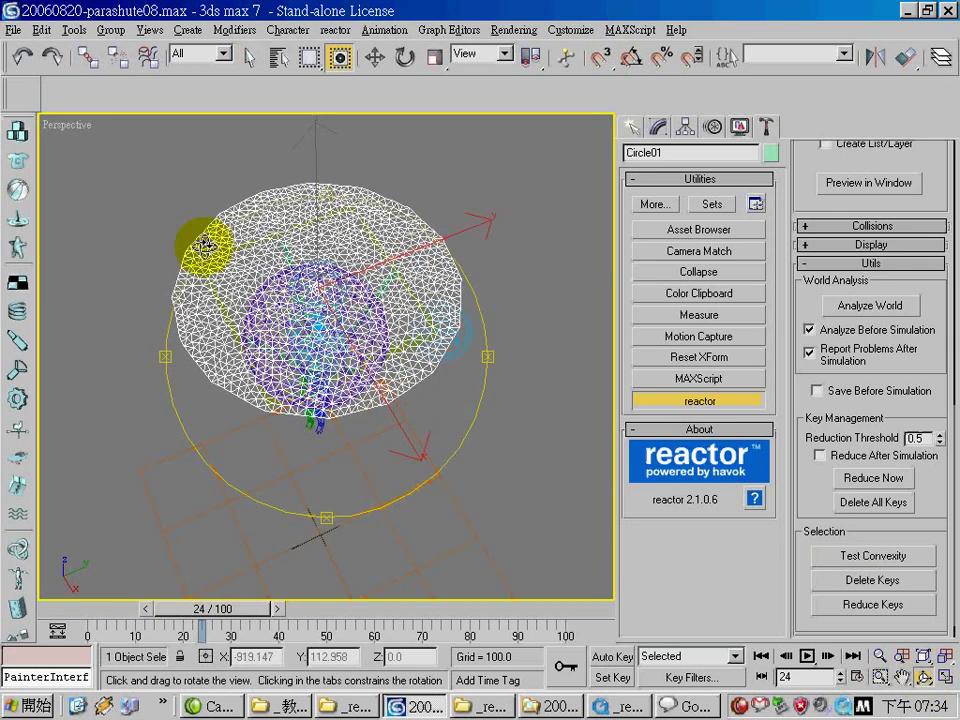
right_click(50, 122)
click(88, 135)
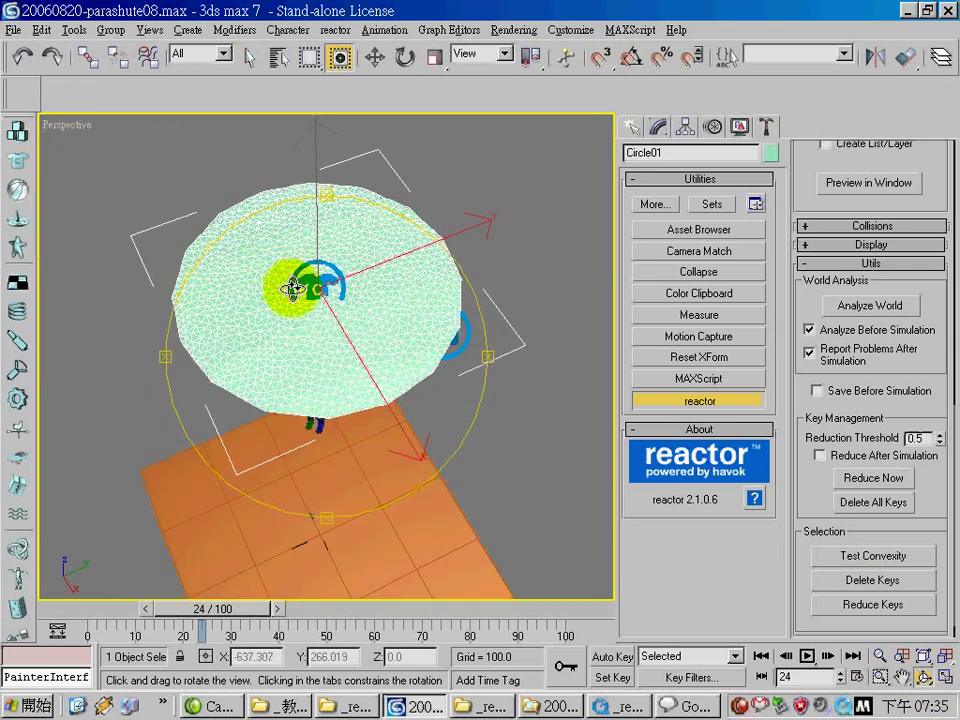
drag(340, 298, 242, 304)
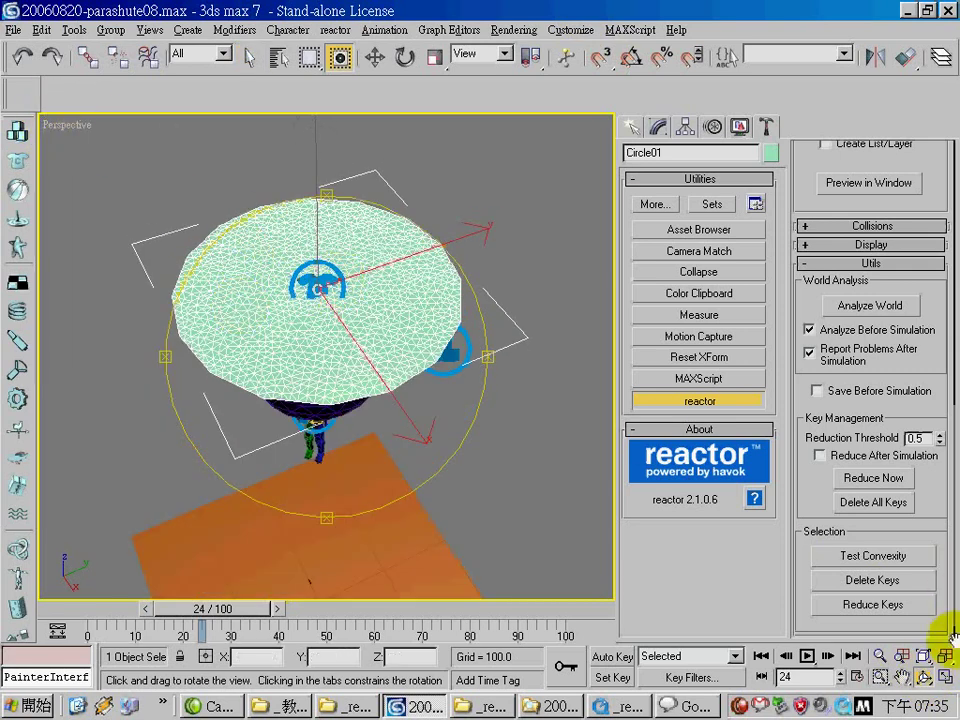
click(946, 680)
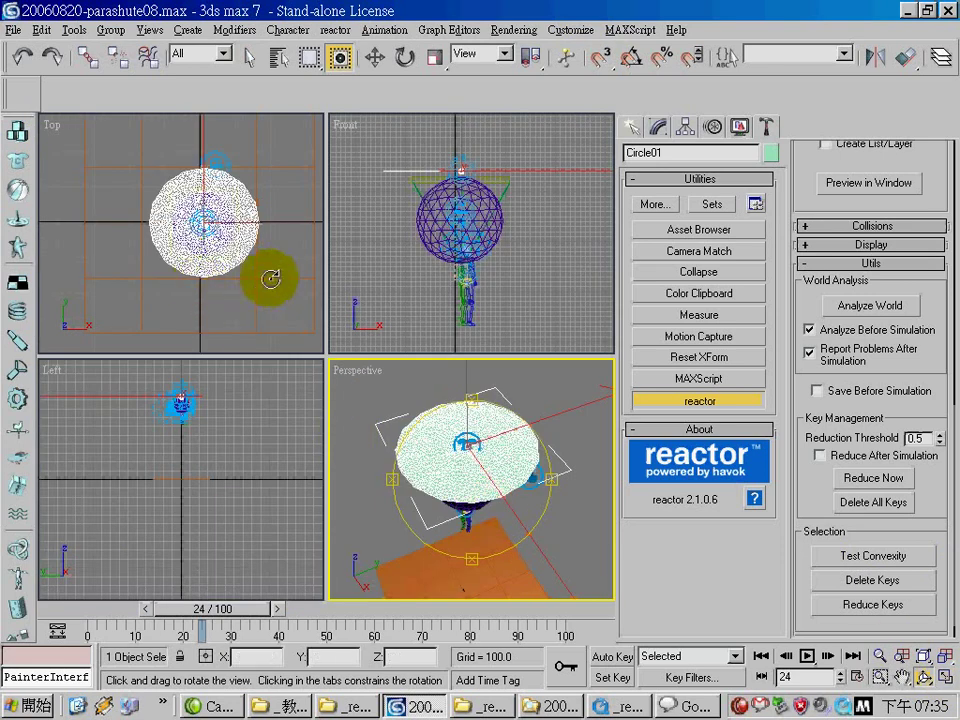
Draw a new circle, Circle02, to the right of the canopy in the maximized Top view
right_click(211, 268)
right_click(317, 251)
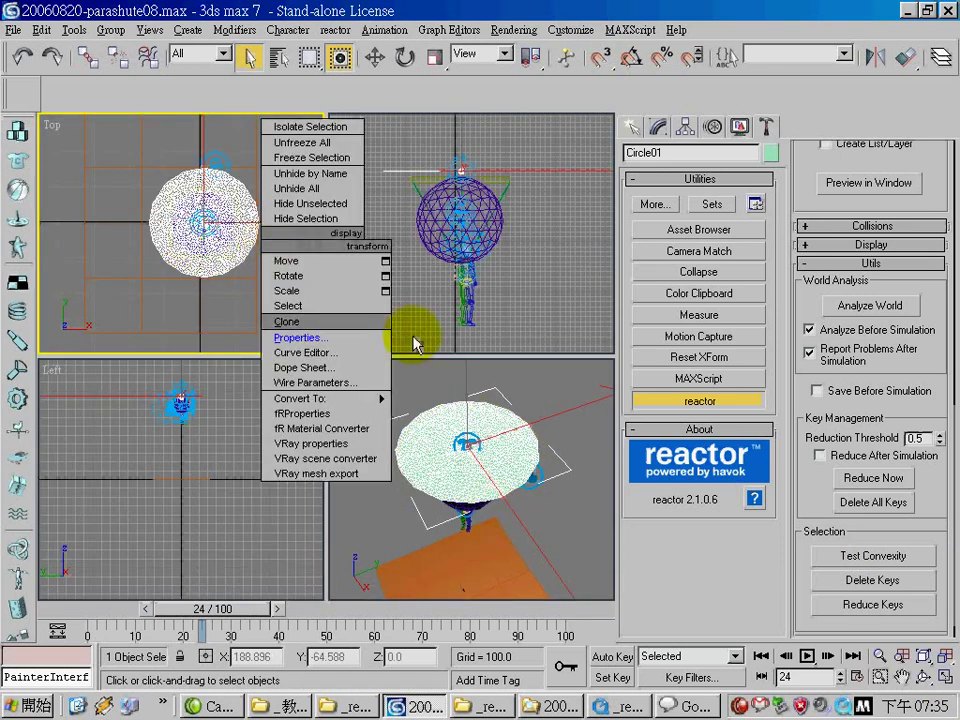
click(946, 680)
middle_drag(400, 320, 225, 336)
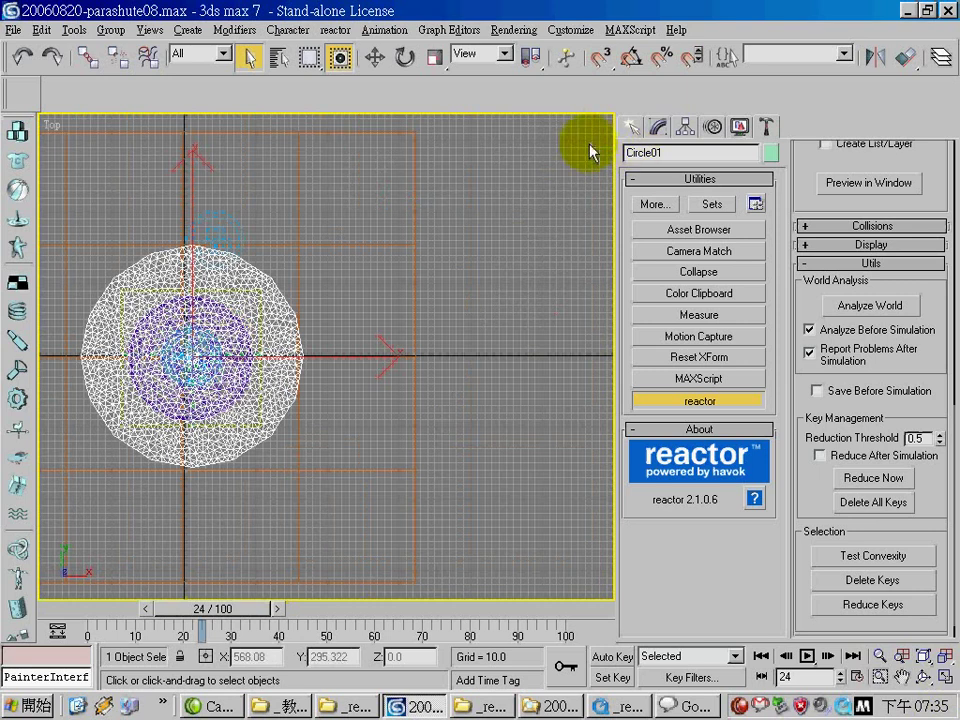
click(633, 127)
click(657, 158)
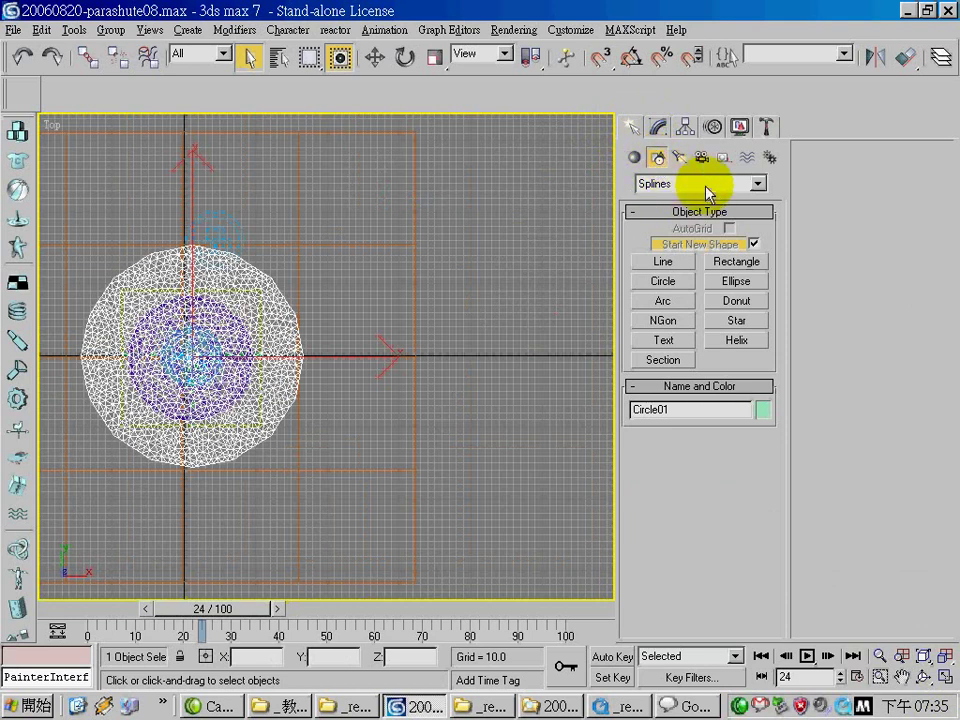
click(668, 283)
drag(476, 364, 531, 472)
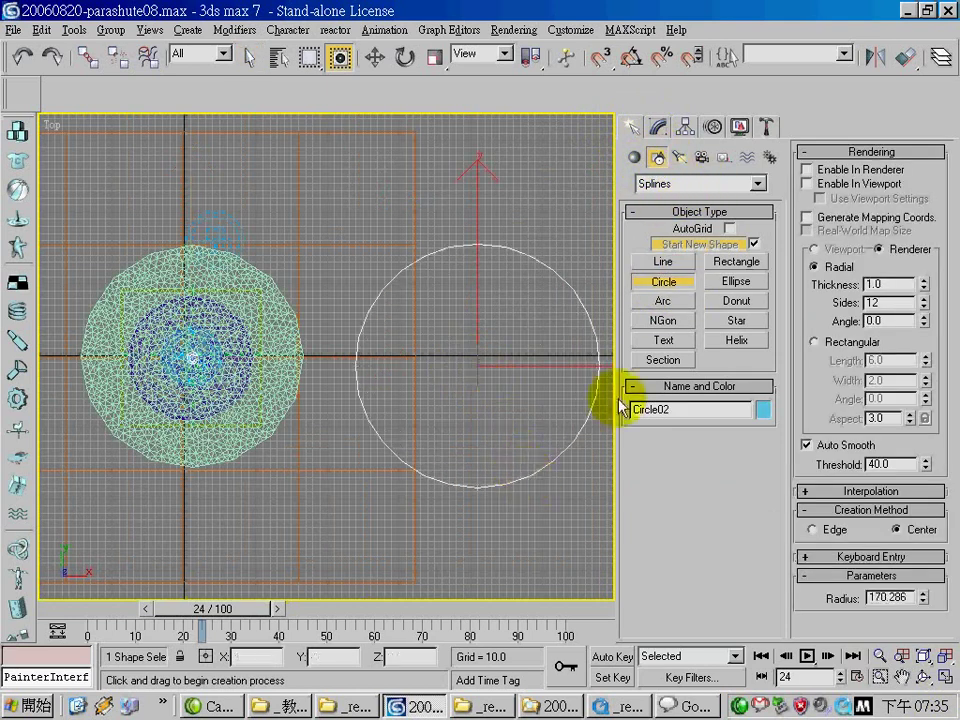
Convert Circle02 to a NURBS object
click(658, 126)
right_click(714, 202)
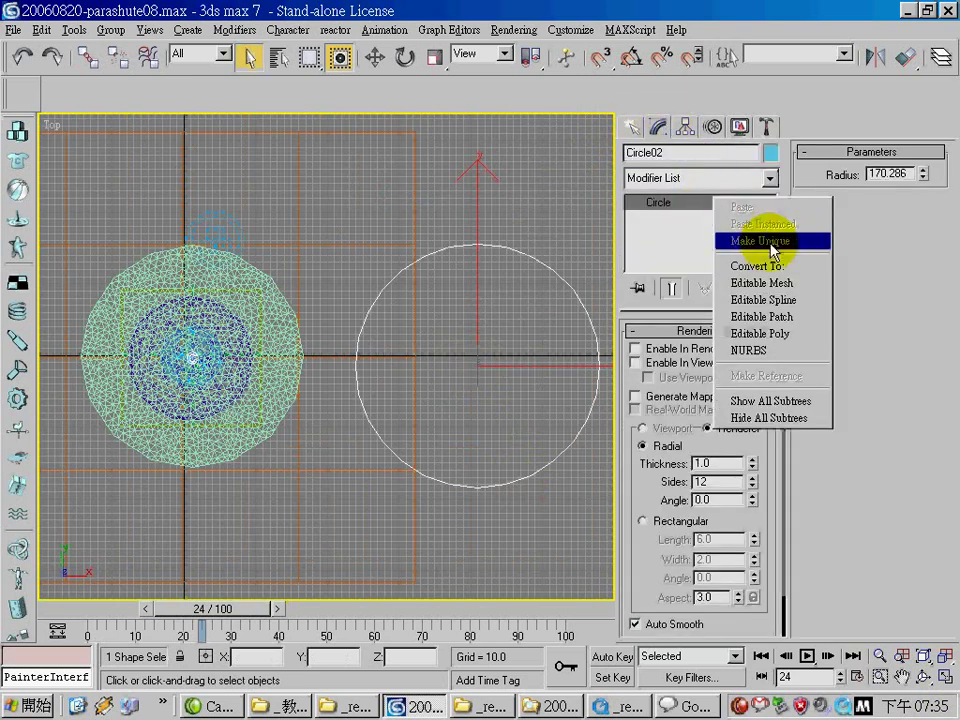
click(780, 351)
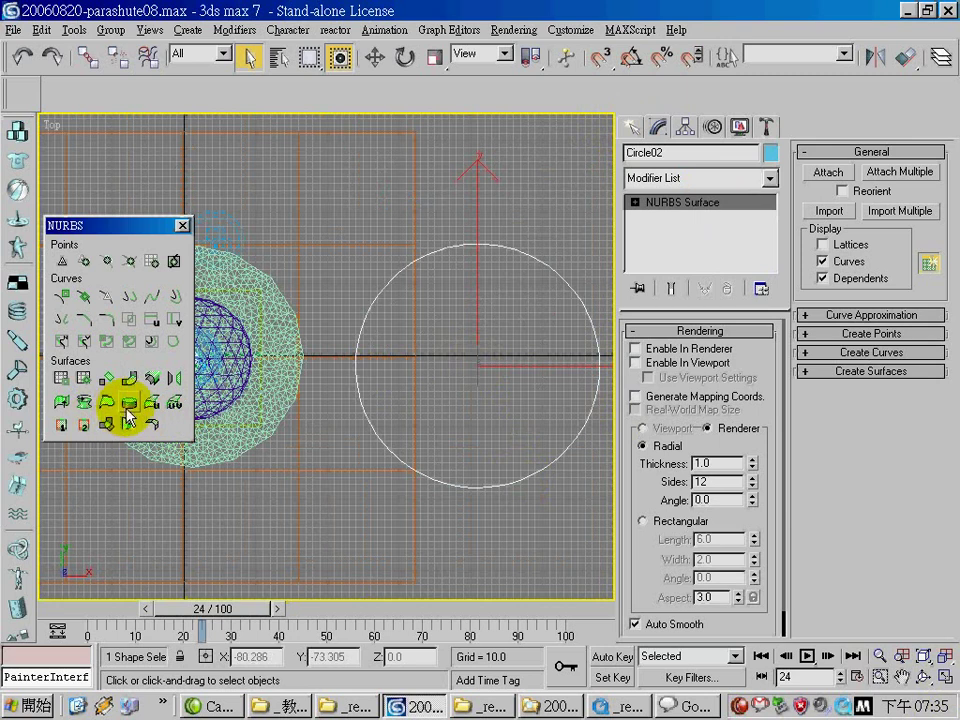
Cap Circle02 with a NURBS cap surface and flip its normals to face upward
click(129, 403)
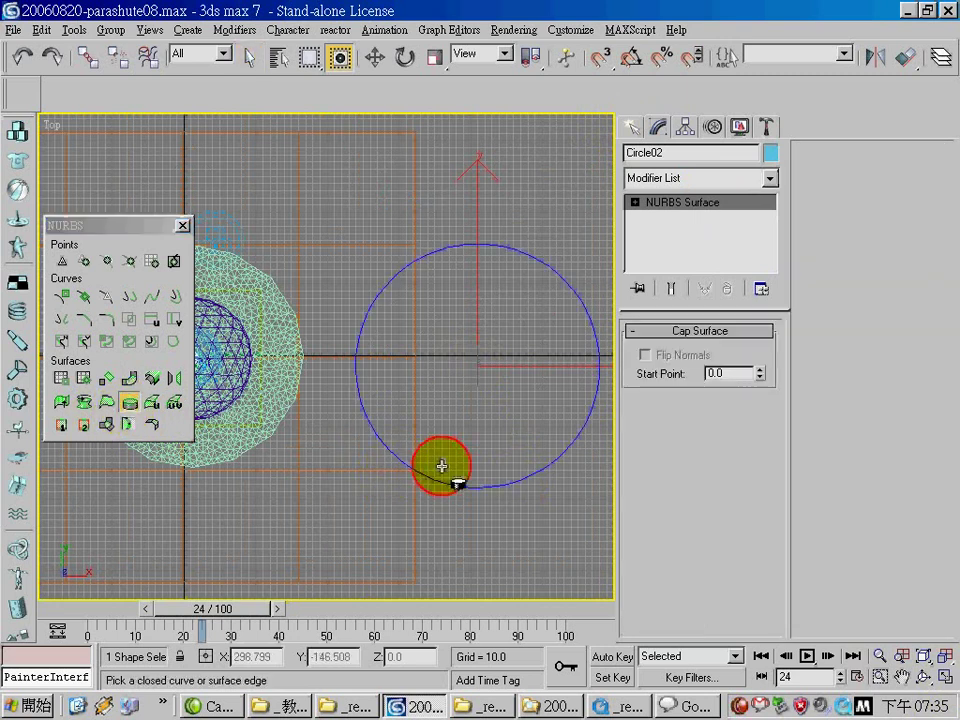
click(499, 465)
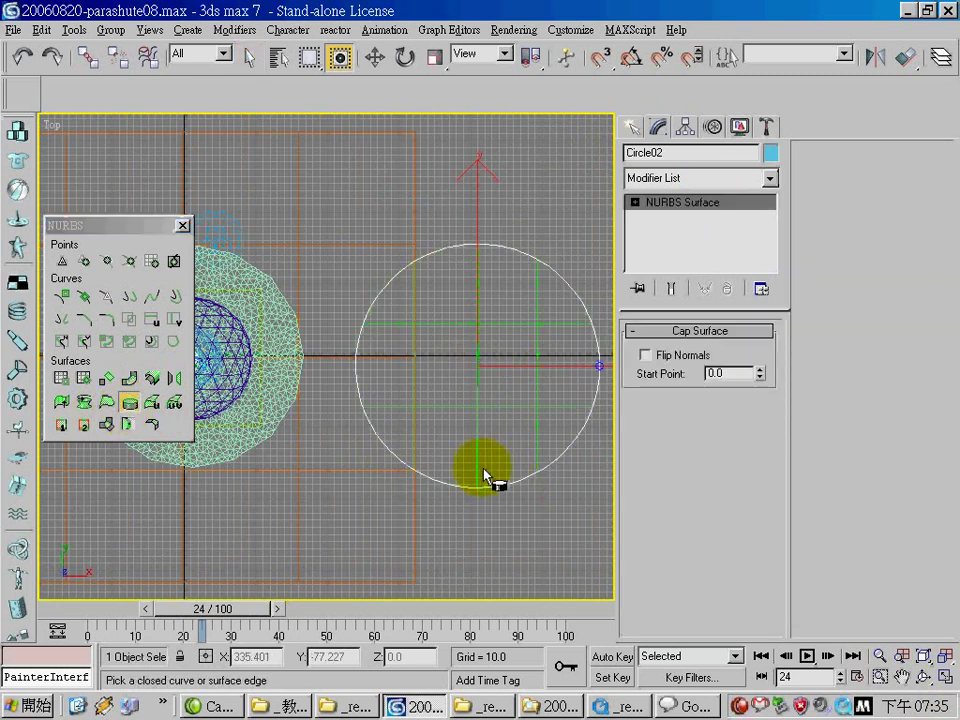
click(940, 680)
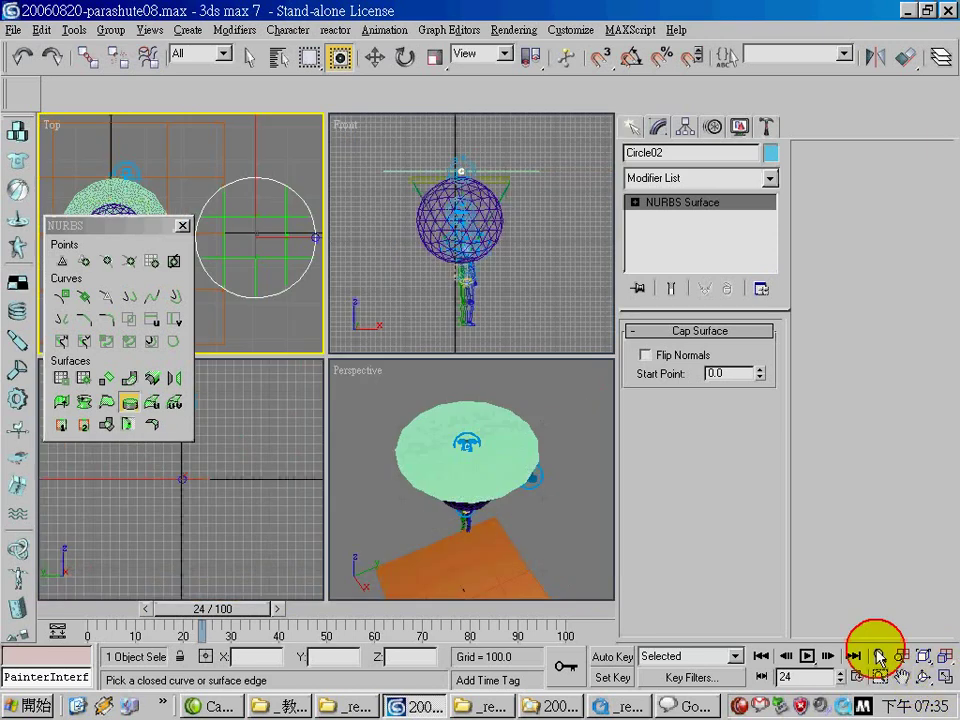
click(497, 510)
click(945, 683)
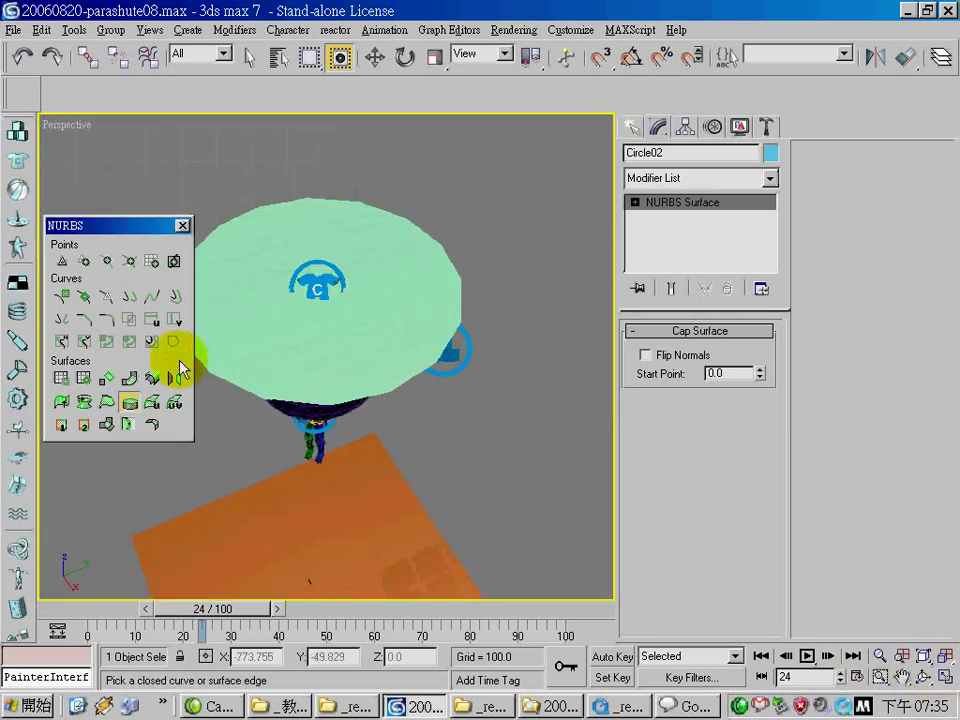
middle_drag(392, 428, 458, 272)
middle_drag(460, 594, 400, 380)
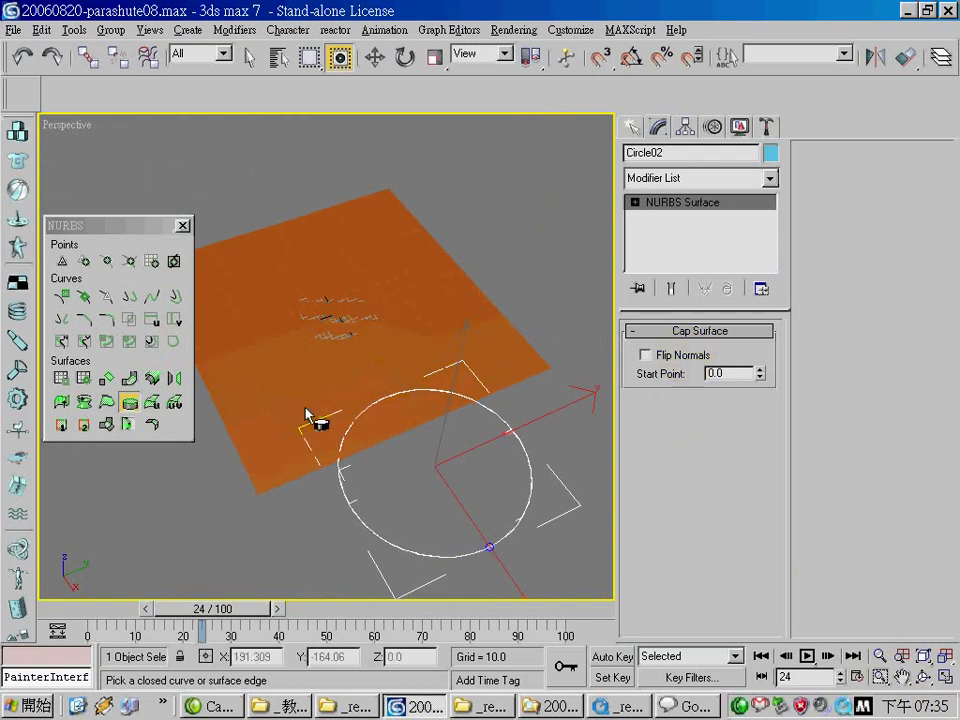
click(490, 490)
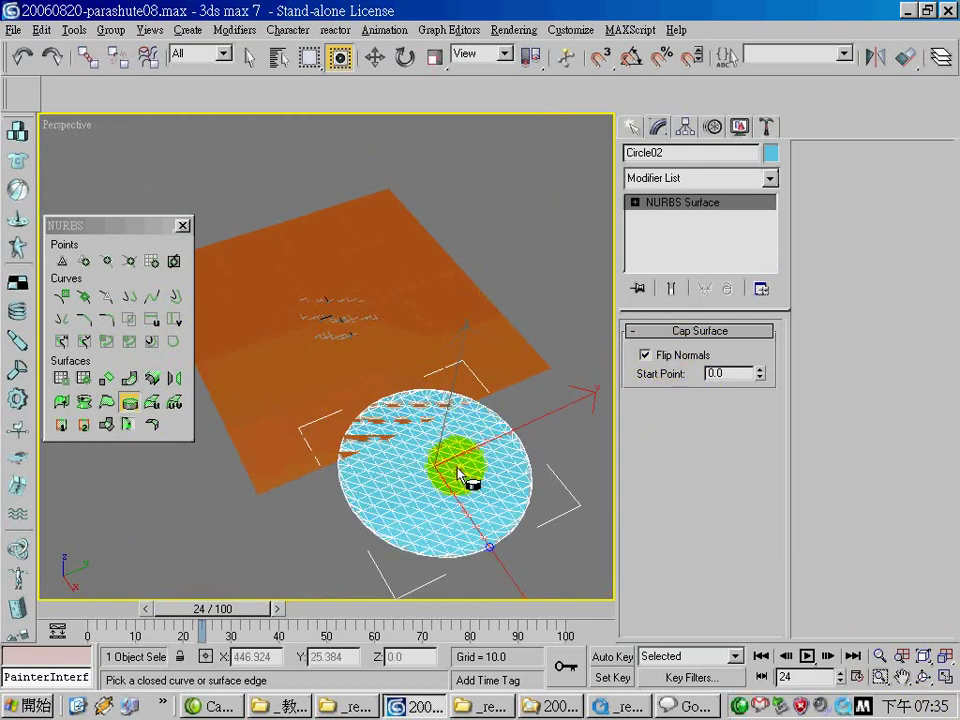
mouse_move(589, 497)
middle_down()
mouse_move(439, 429)
mouse_move(430, 470)
middle_up()
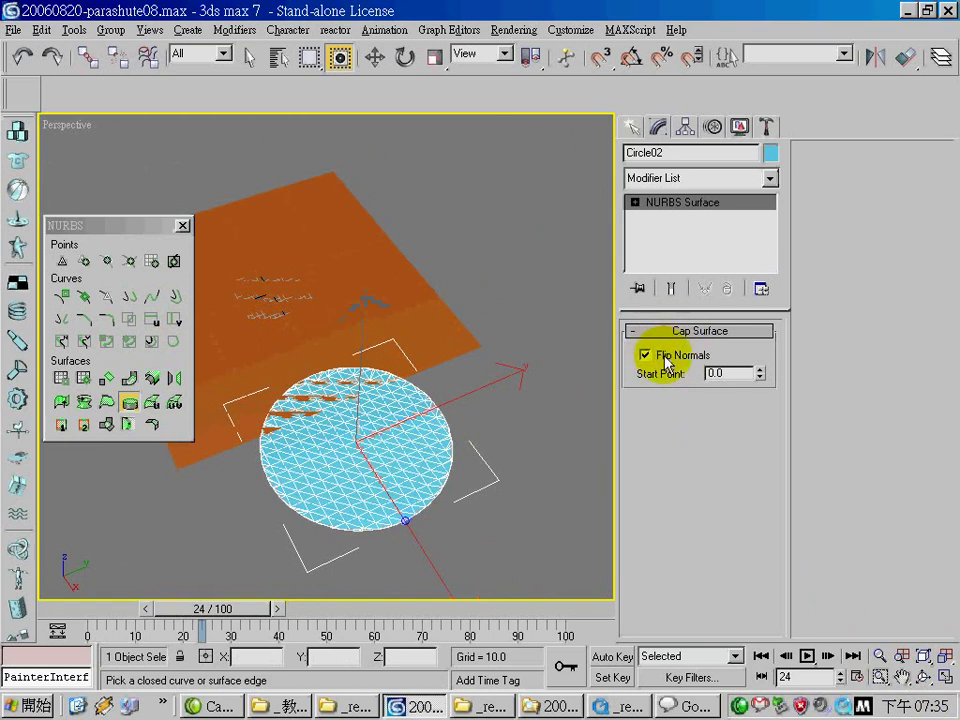
click(375, 57)
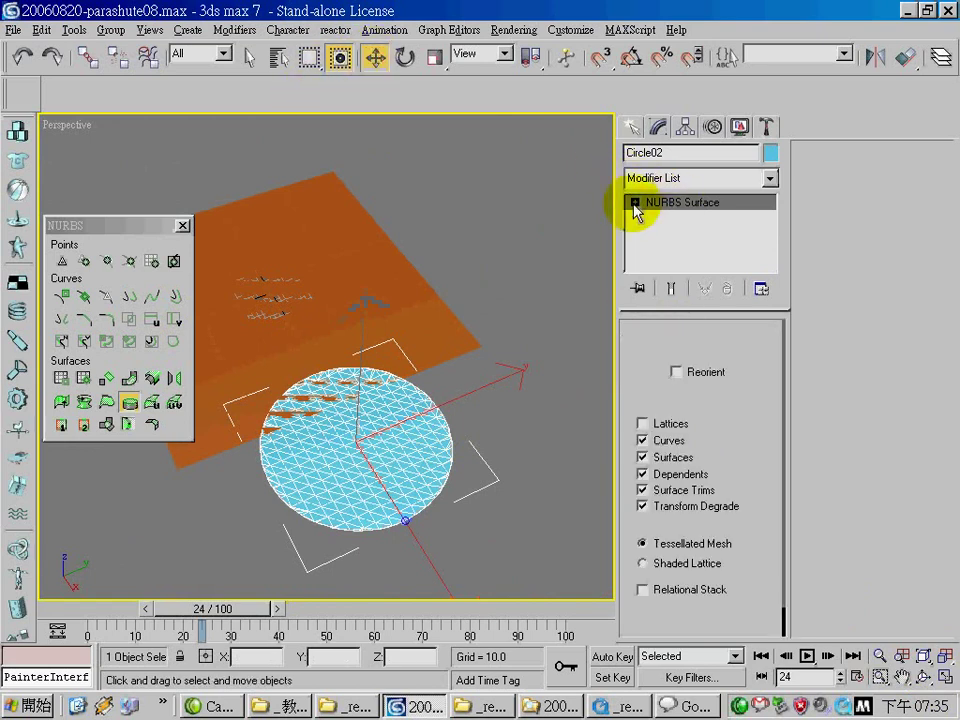
click(671, 203)
drag(432, 463, 481, 416)
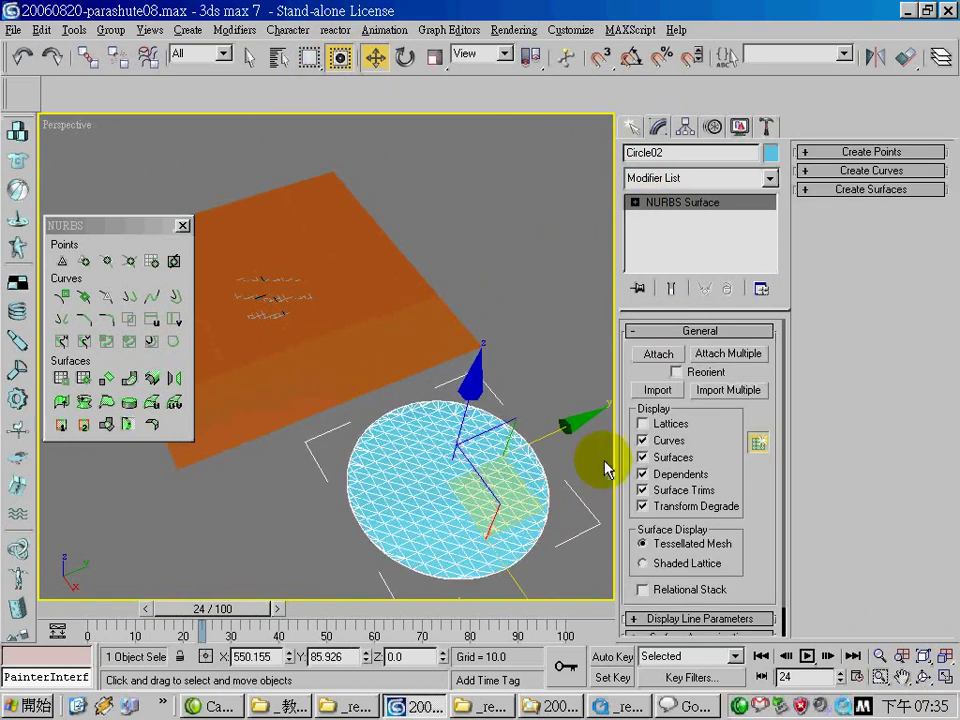
scroll(481, 416, down, 2)
scroll(476, 403, down, 3)
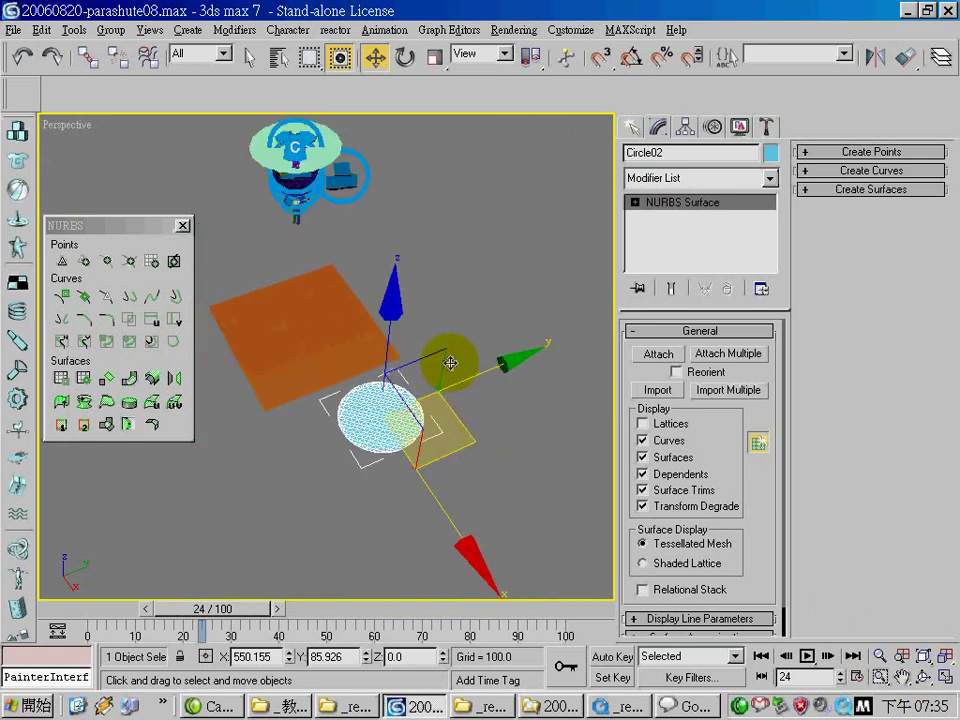
scroll(456, 354, down, 1)
drag(498, 455, 944, 655)
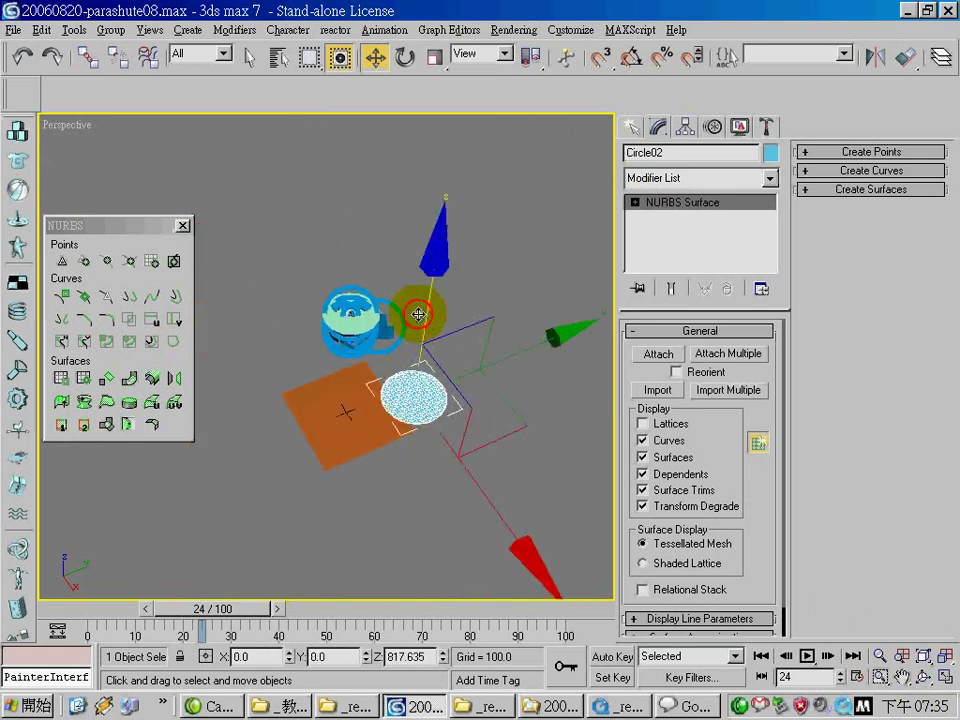
click(944, 677)
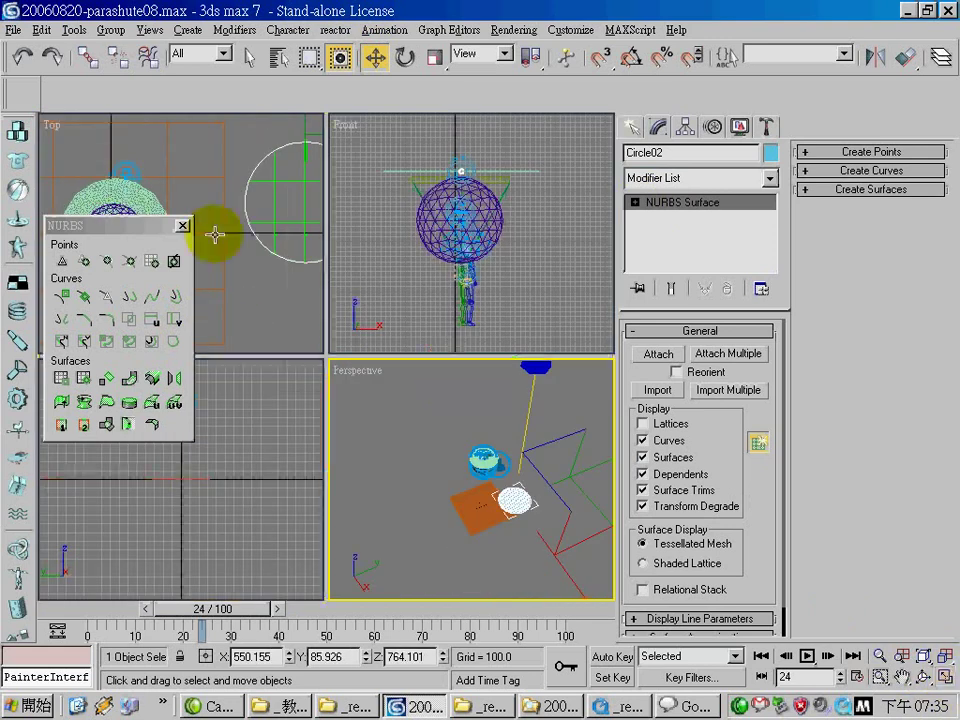
click(249, 227)
drag(300, 177, 240, 214)
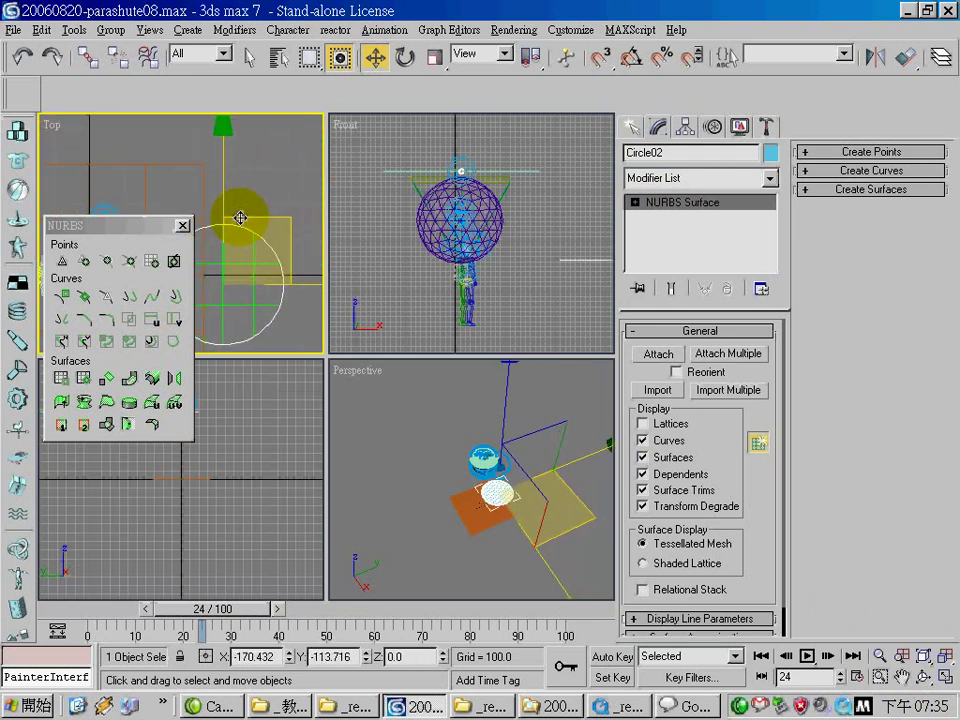
right_click(390, 403)
click(944, 677)
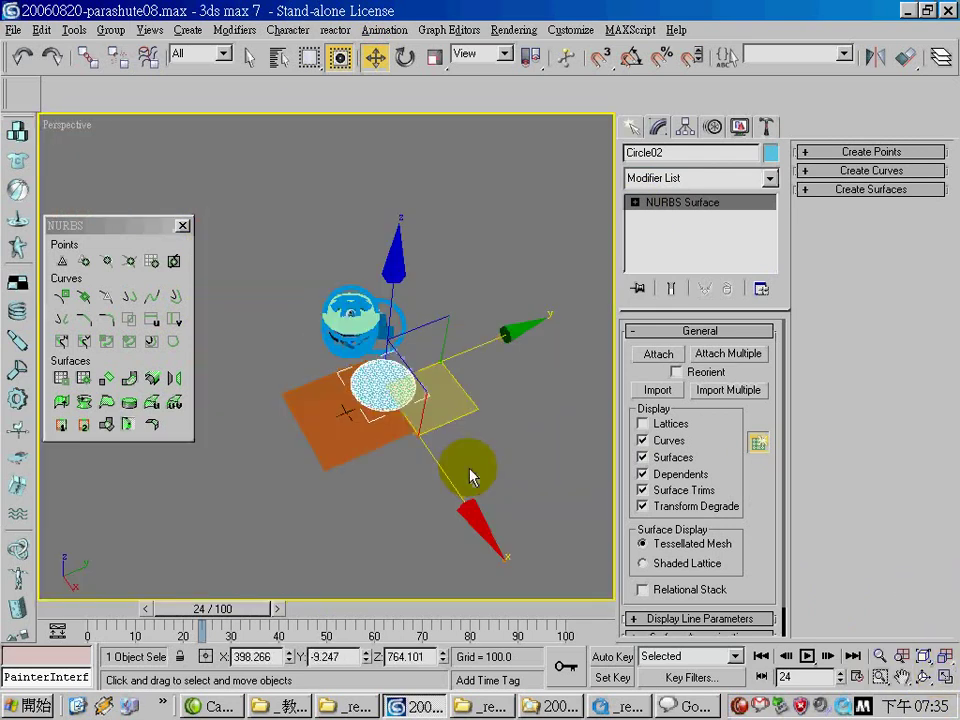
scroll(422, 396, up, 5)
scroll(376, 397, up, 2)
middle_drag(376, 397, 321, 257)
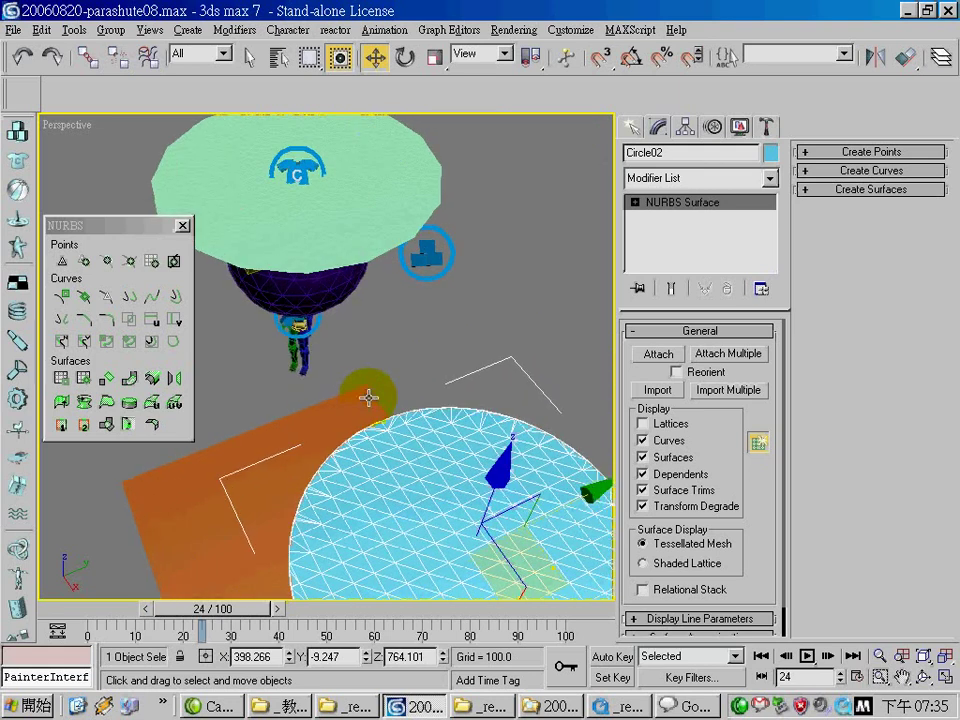
click(381, 210)
click(413, 277)
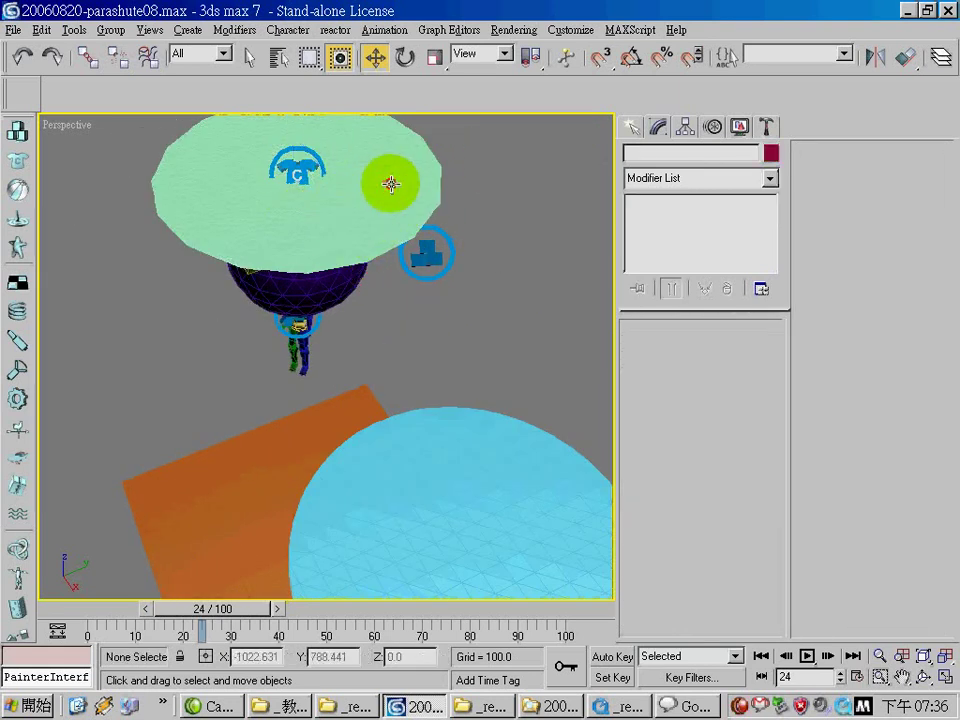
Select the blue NURBS disc Circle02 and scroll down to its surface settings
click(393, 186)
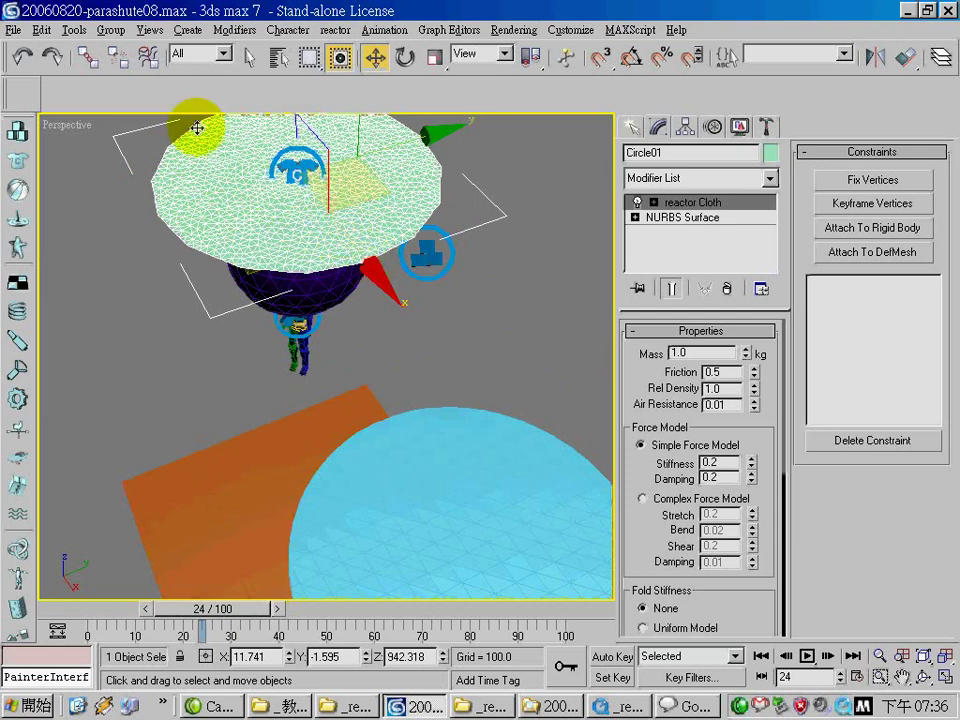
click(454, 467)
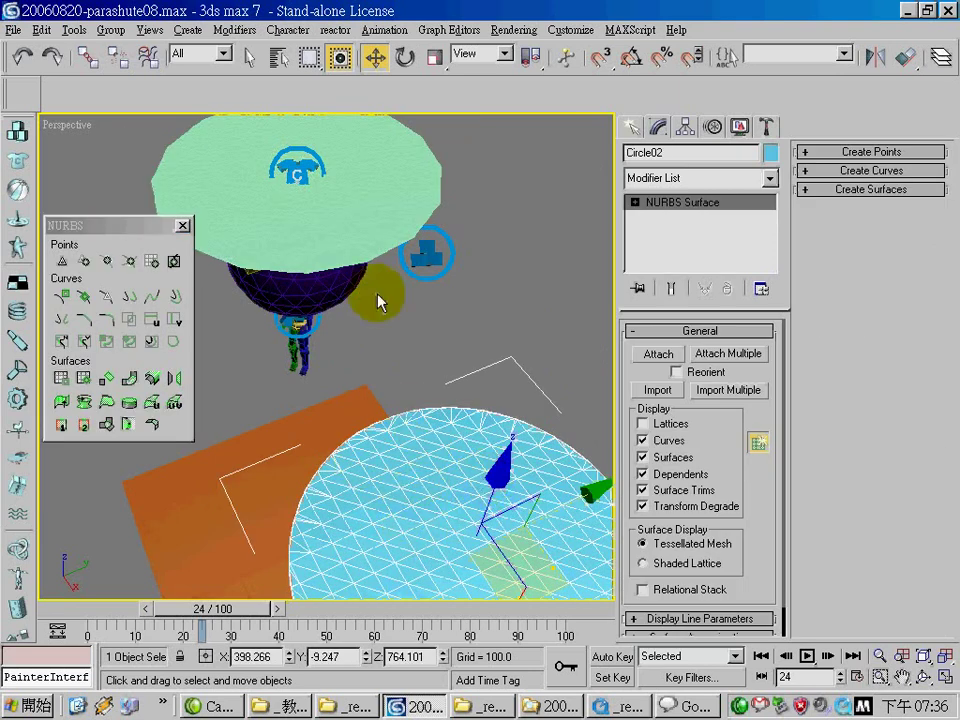
click(350, 240)
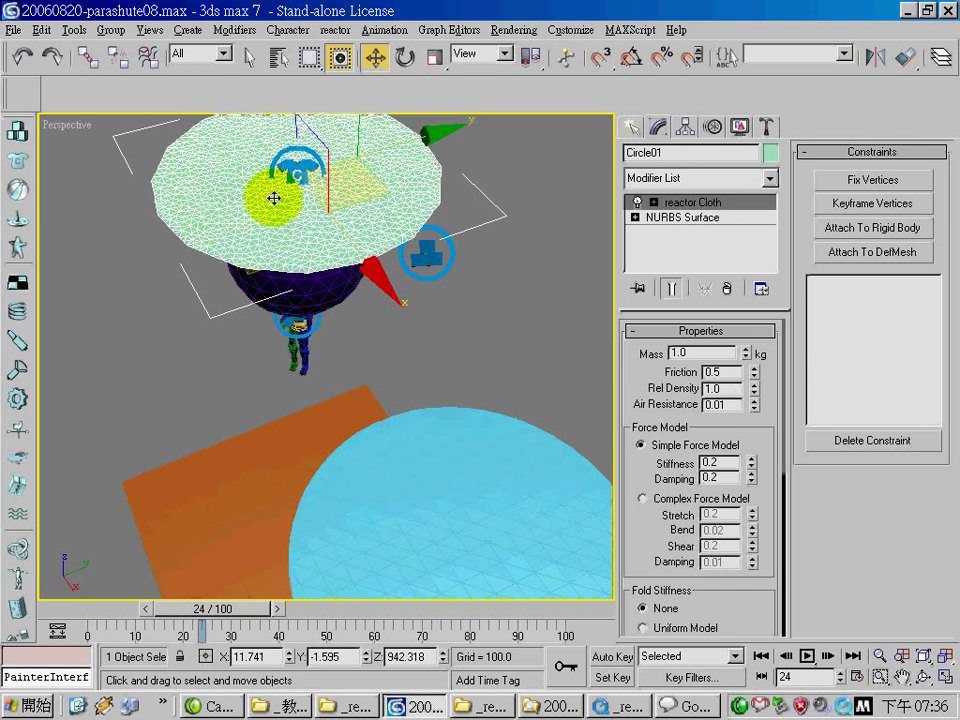
click(471, 480)
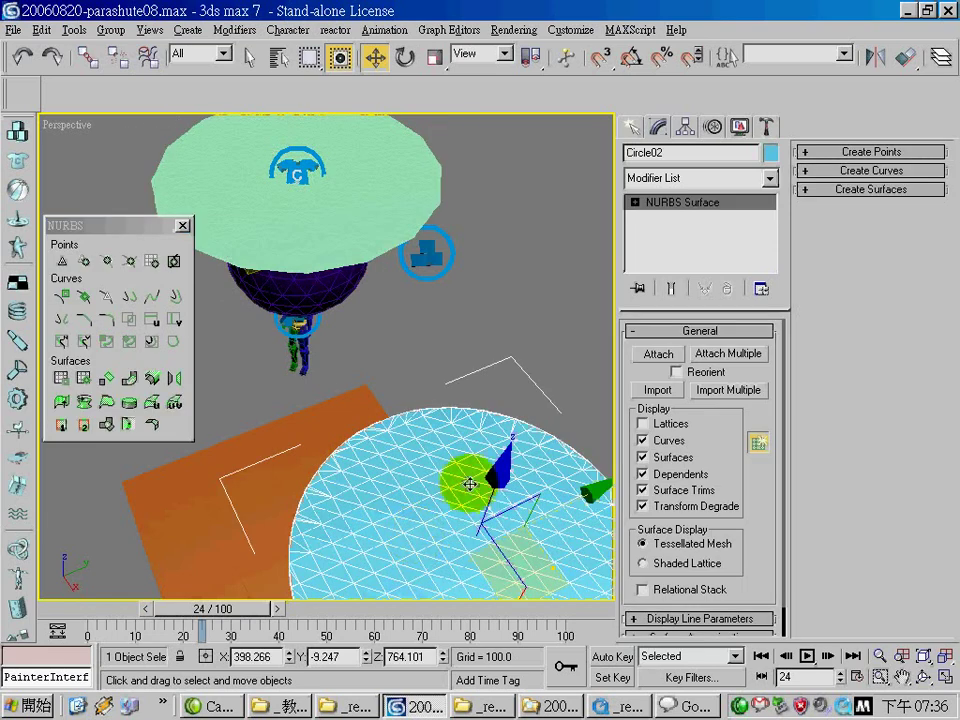
alt+middle_drag(503, 522, 489, 454)
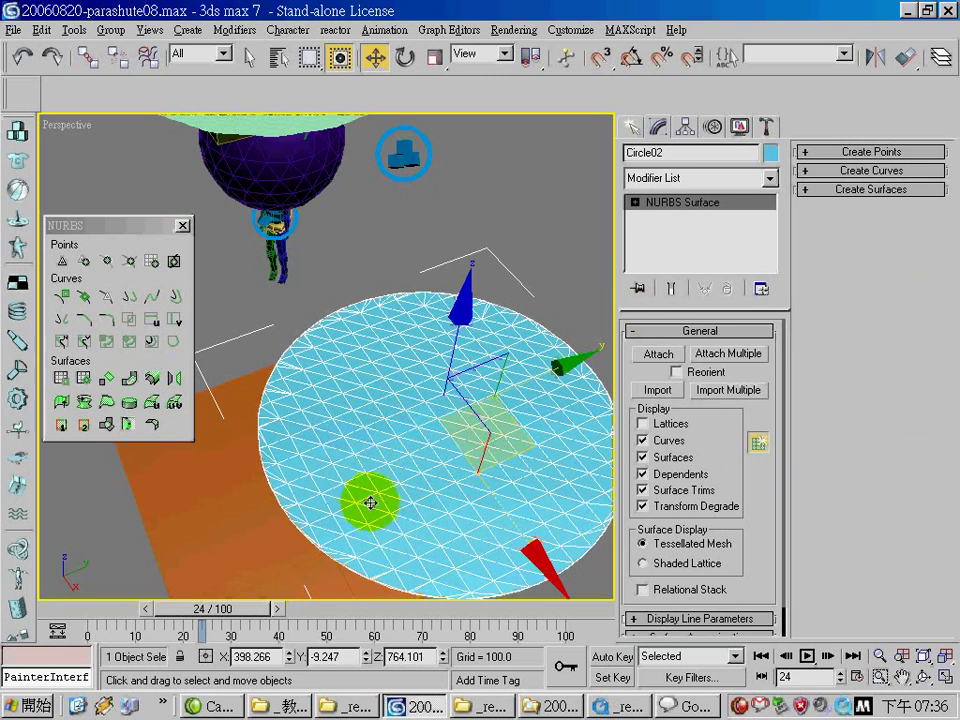
scroll(776, 500, down, 1)
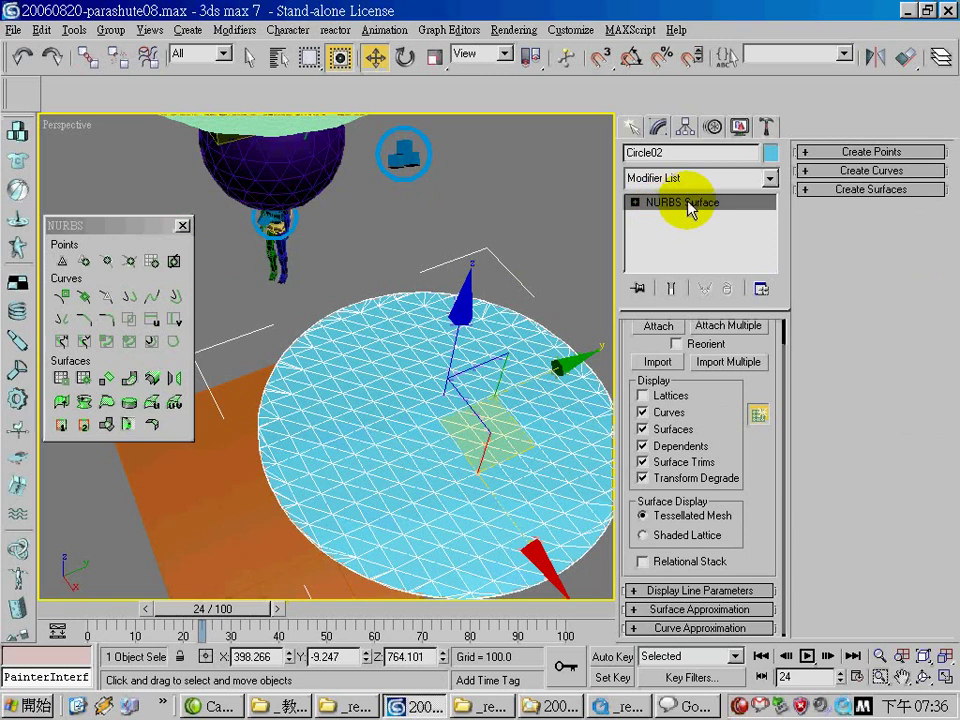
Unlock surface approximation and set Delaunay subdivision in Advanced Parameters
click(745, 609)
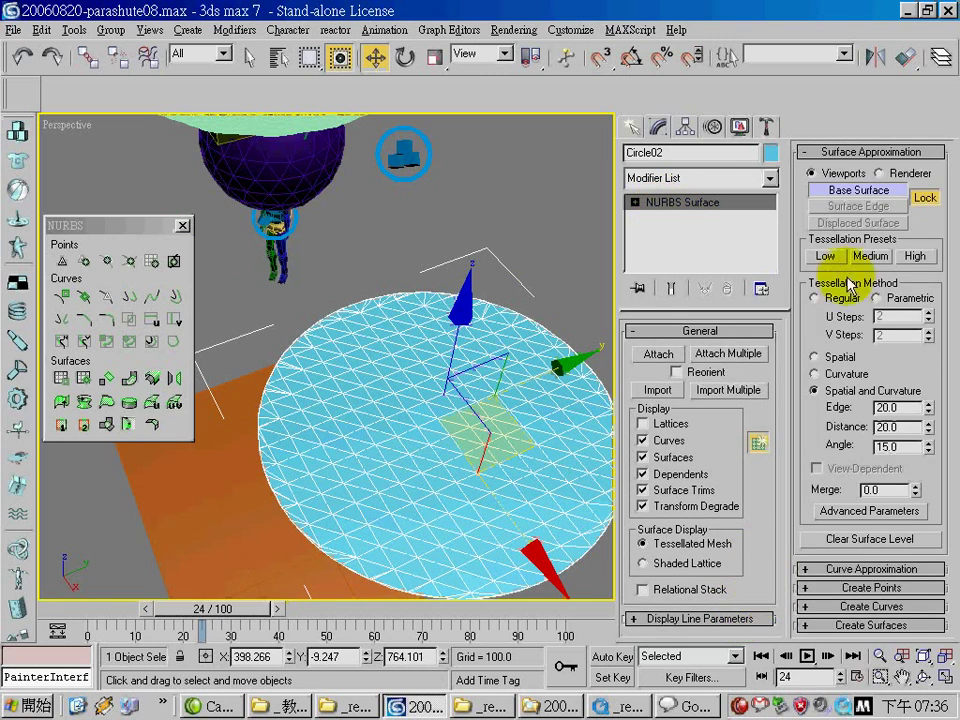
click(925, 198)
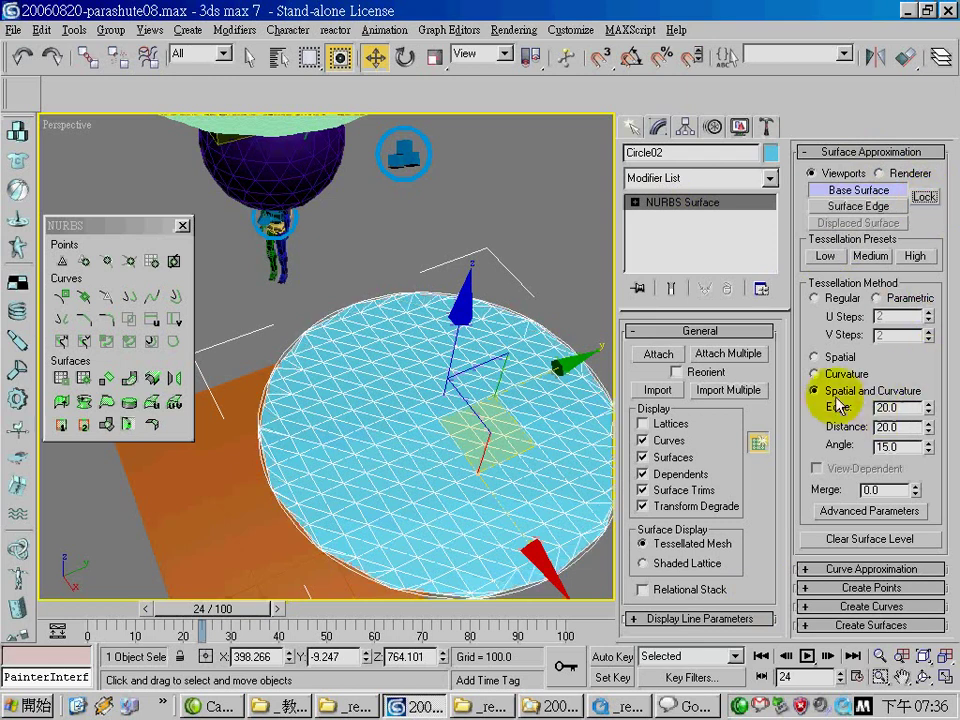
click(910, 512)
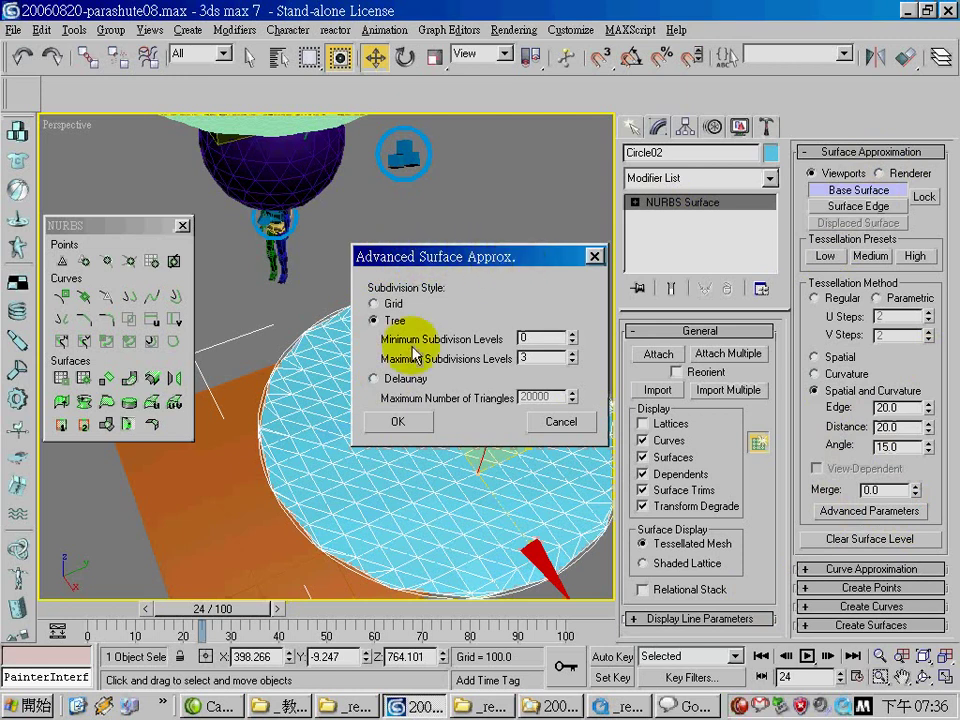
click(403, 383)
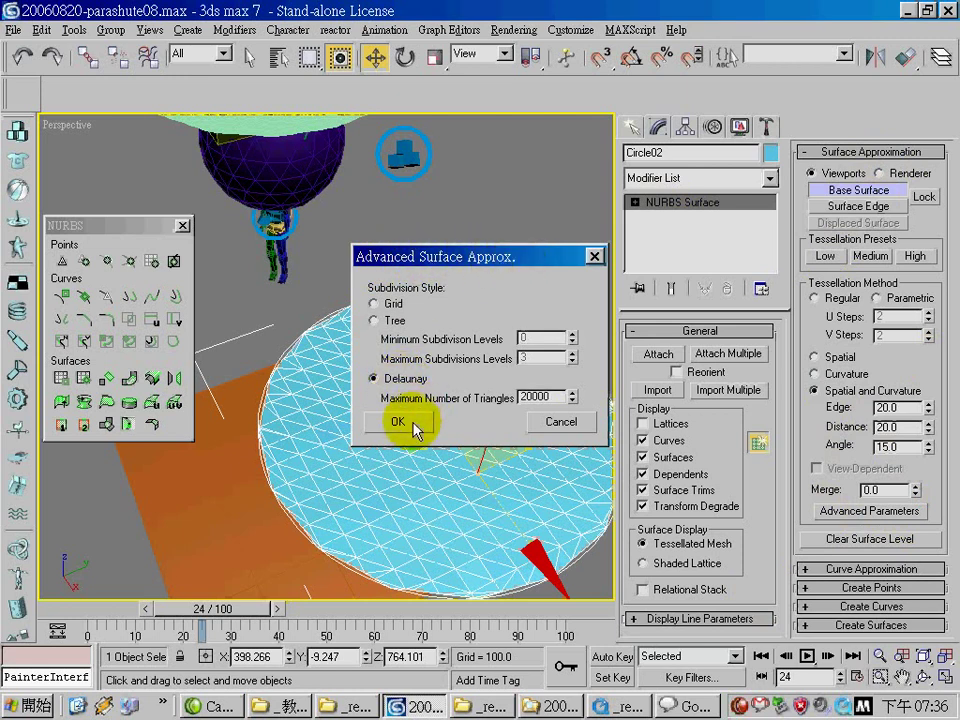
click(414, 428)
alt+middle_drag(459, 476, 430, 455)
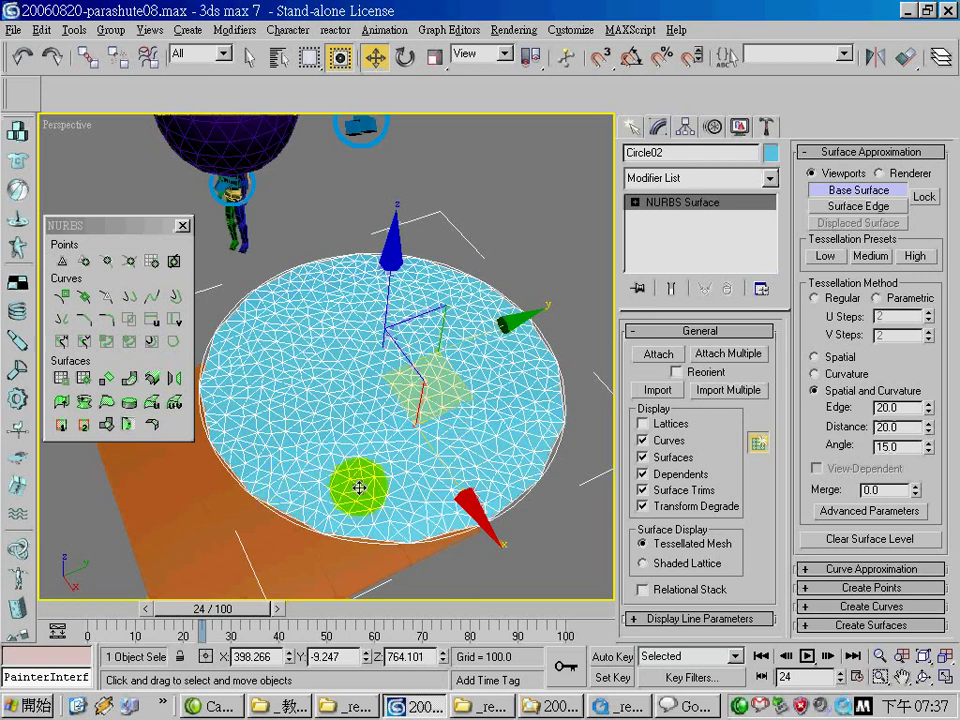
Set the Spatial and Curvature Edge value to 20 and inspect the retessellated disc
double_click(885, 407)
text(10)
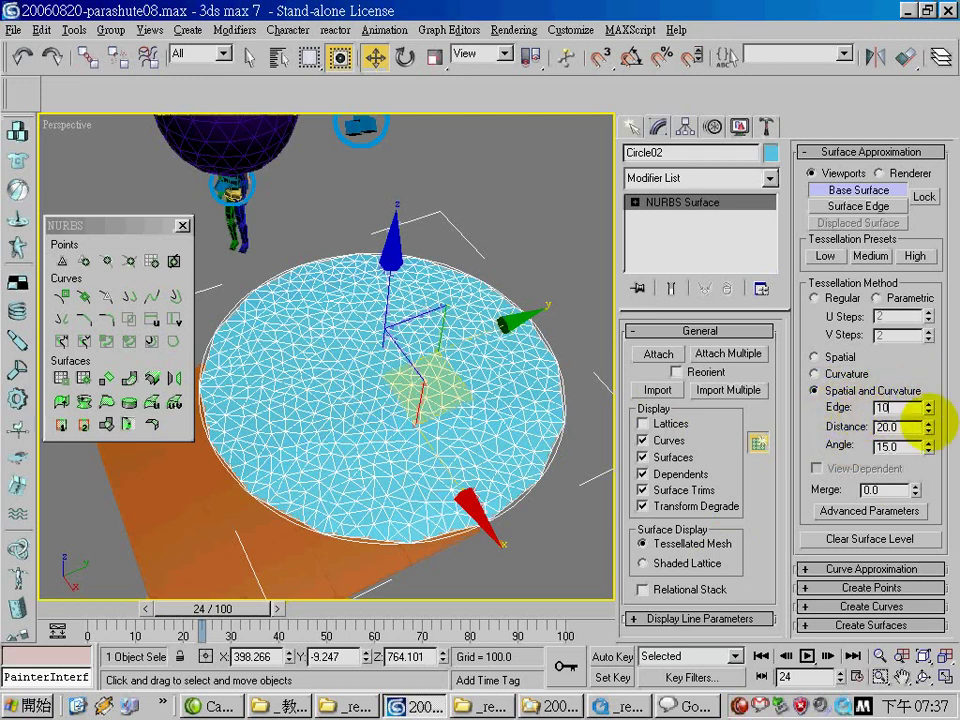
text(20)
key(Return)
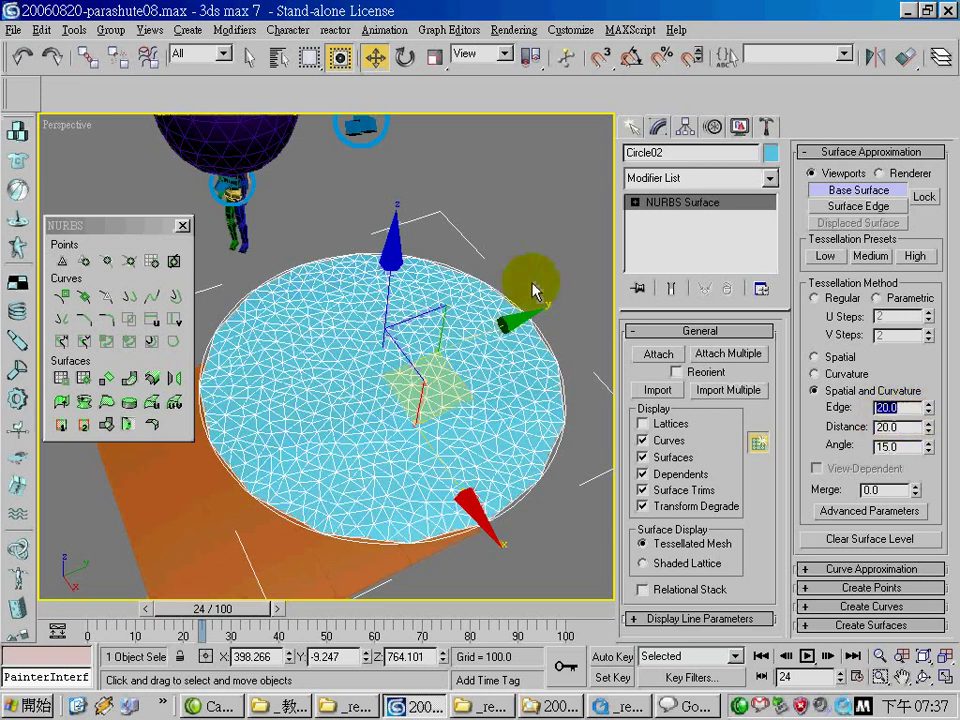
click(398, 406)
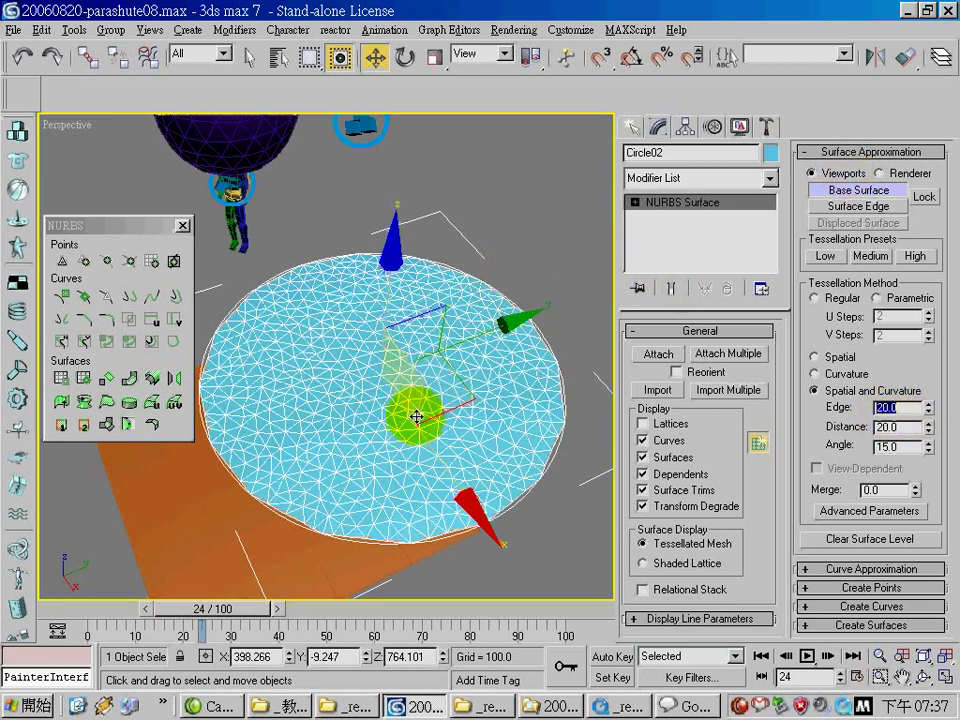
mouse_move(355, 405)
alt+middle_down()
mouse_move(507, 450)
mouse_move(514, 514)
mouse_move(456, 461)
alt+middle_up()
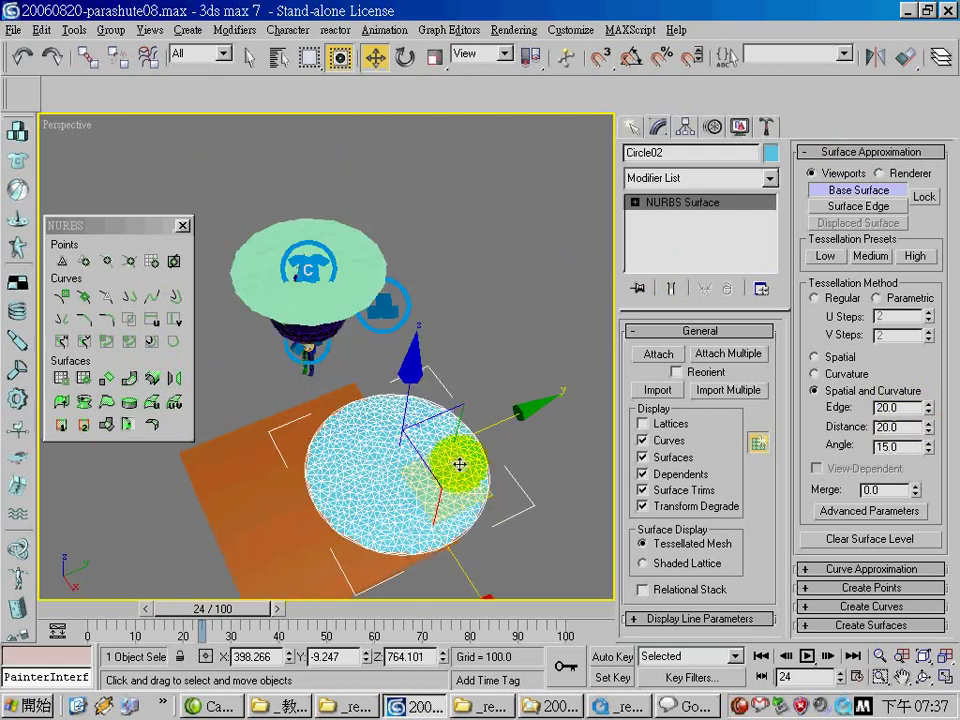
Apply a reactor Cloth modifier to the blue disc Circle02 and review its properties
click(768, 179)
key(r)
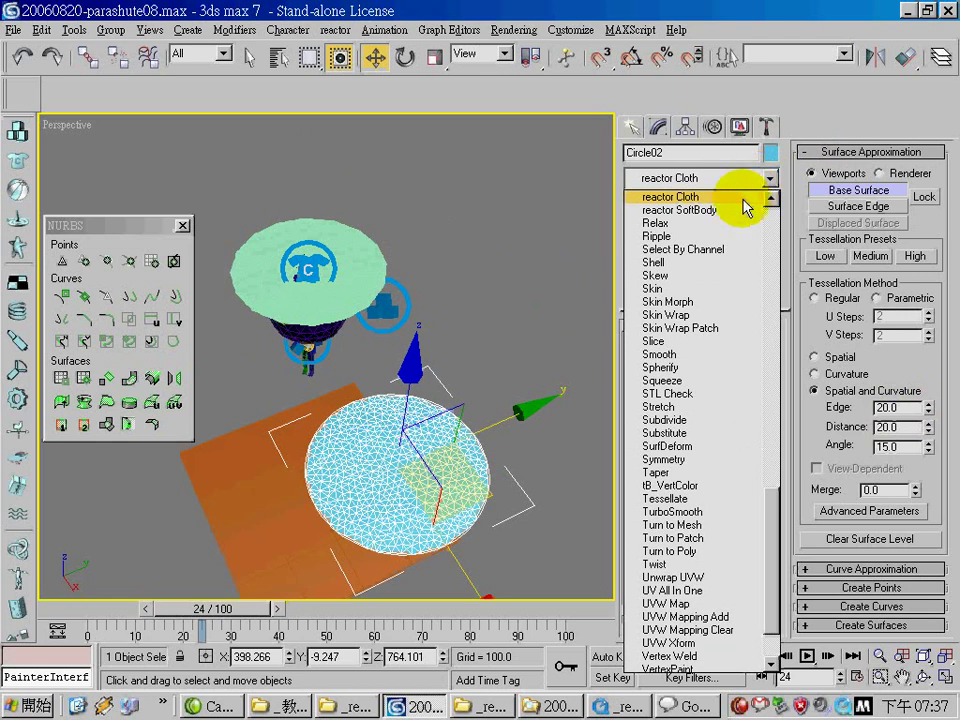
click(741, 198)
scroll(658, 612, down, 3)
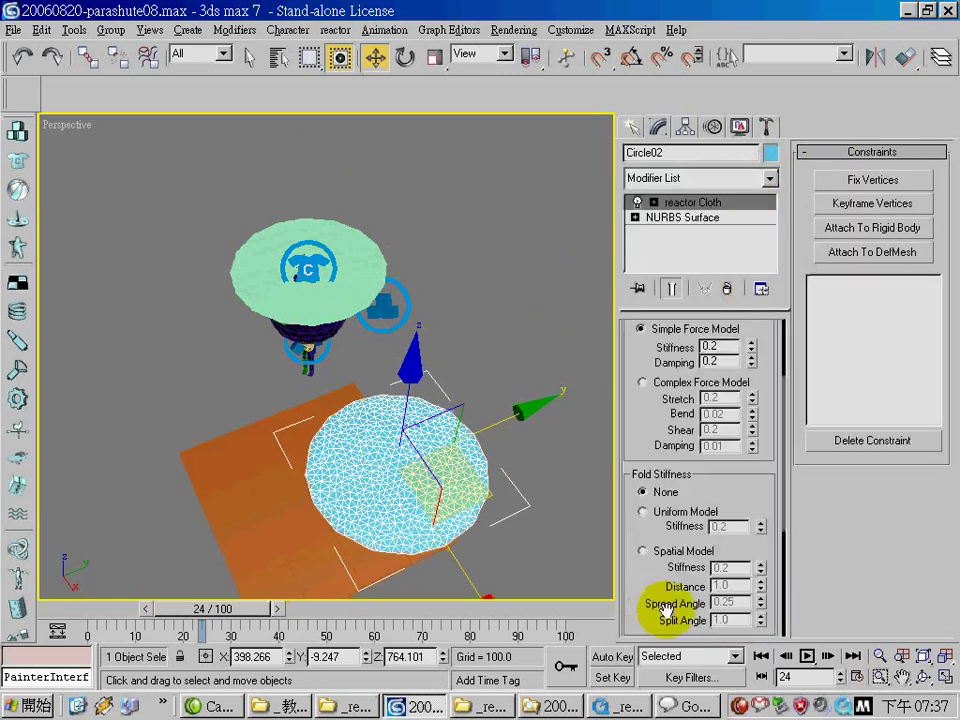
drag(750, 553, 776, 435)
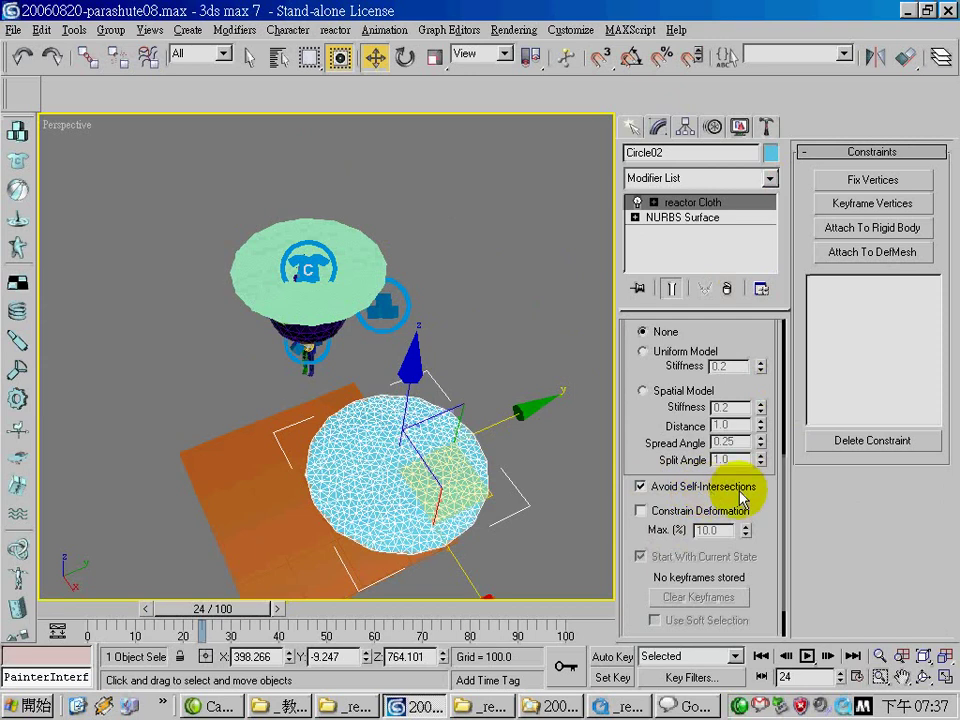
Delete the blue disc and orbit the view to a side-on angle
middle_drag(279, 396, 343, 422)
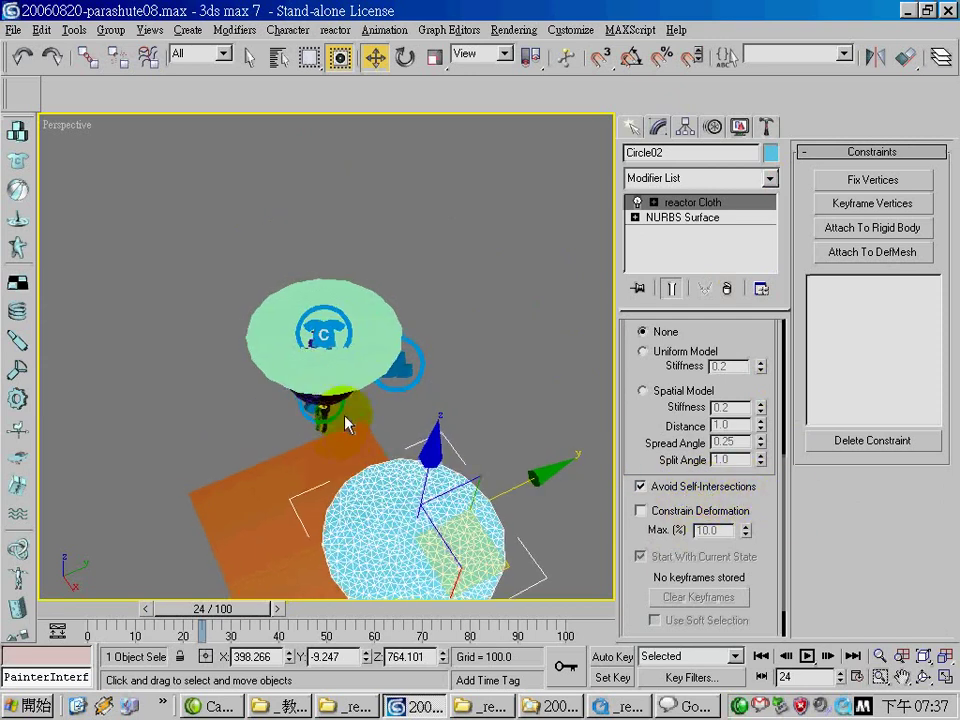
click(360, 334)
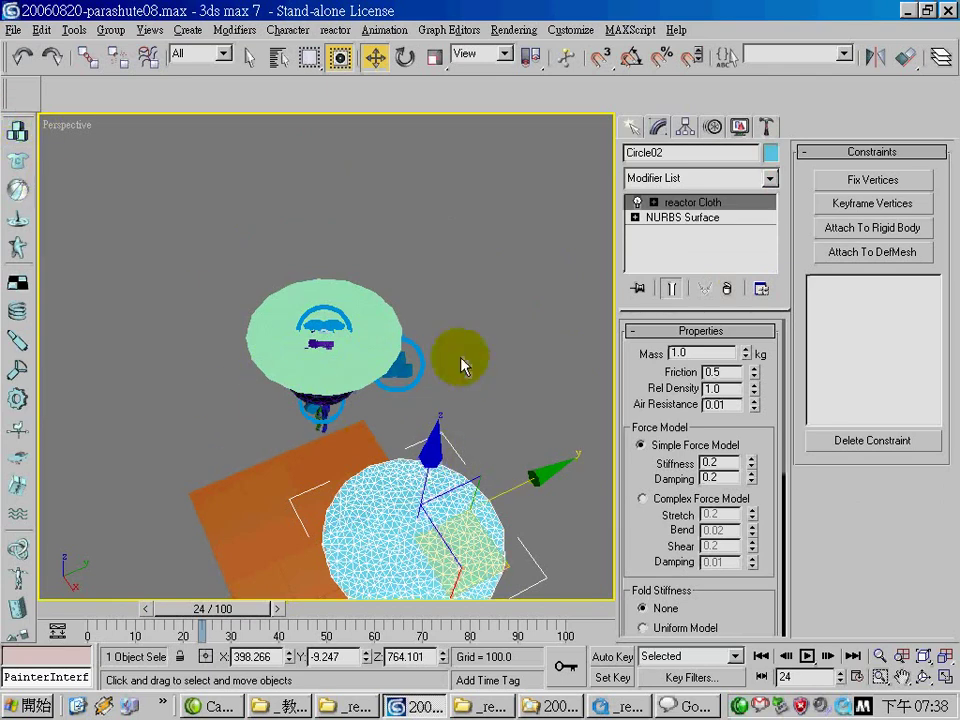
key(Delete)
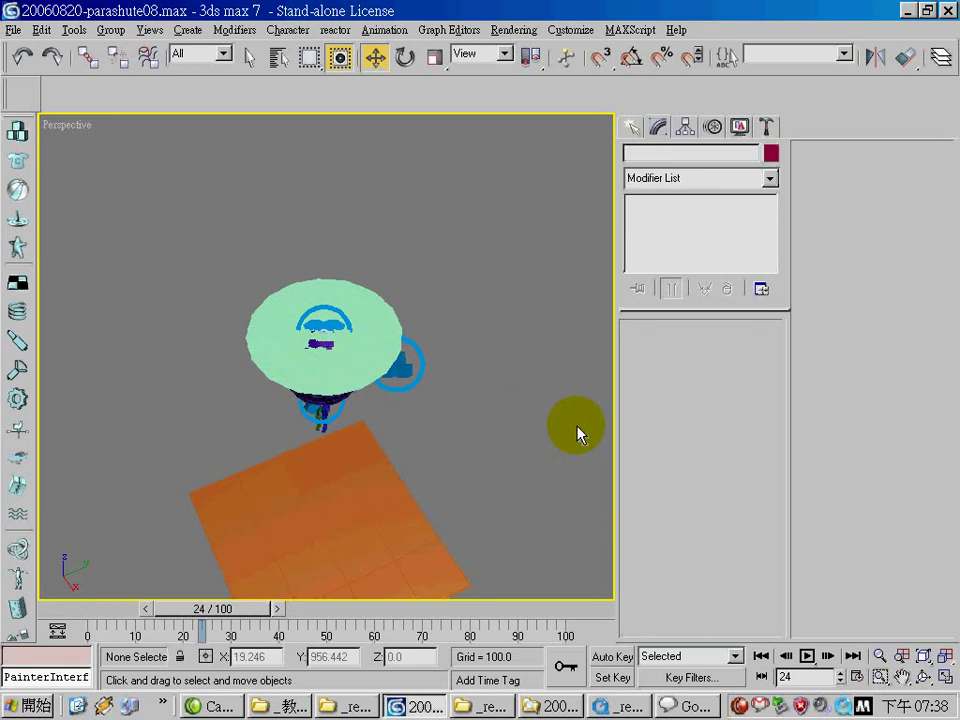
click(922, 680)
mouse_move(358, 364)
mouse_down()
mouse_move(387, 360)
mouse_move(392, 375)
mouse_move(439, 343)
mouse_up()
Select the rope and purple geosphere, then launch reactor's Preview in Window from Utilities
click(249, 58)
click(396, 371)
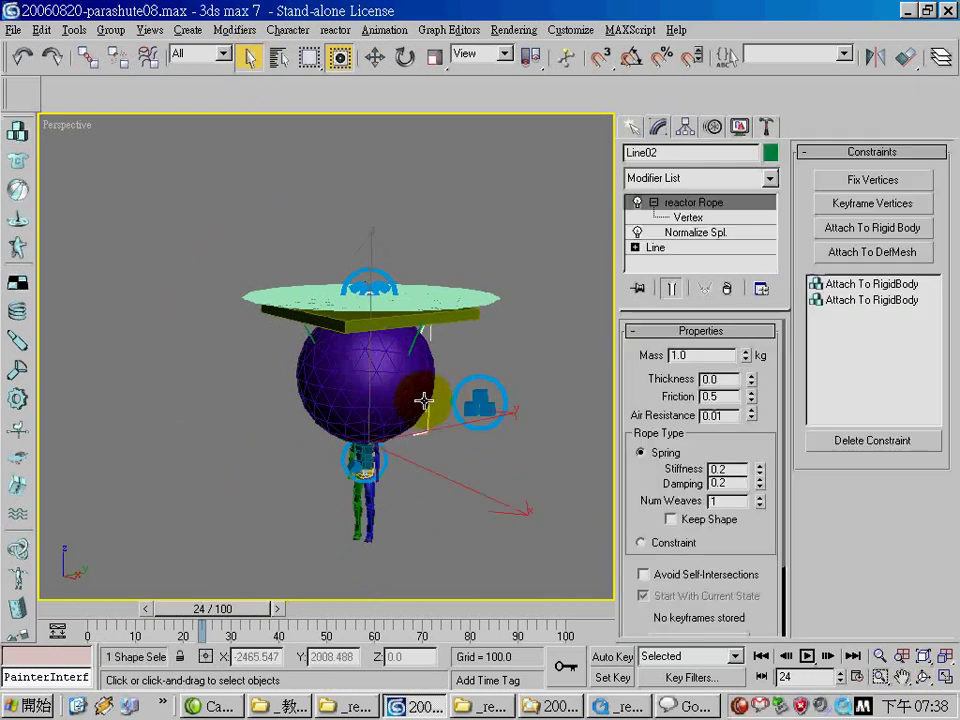
click(387, 400)
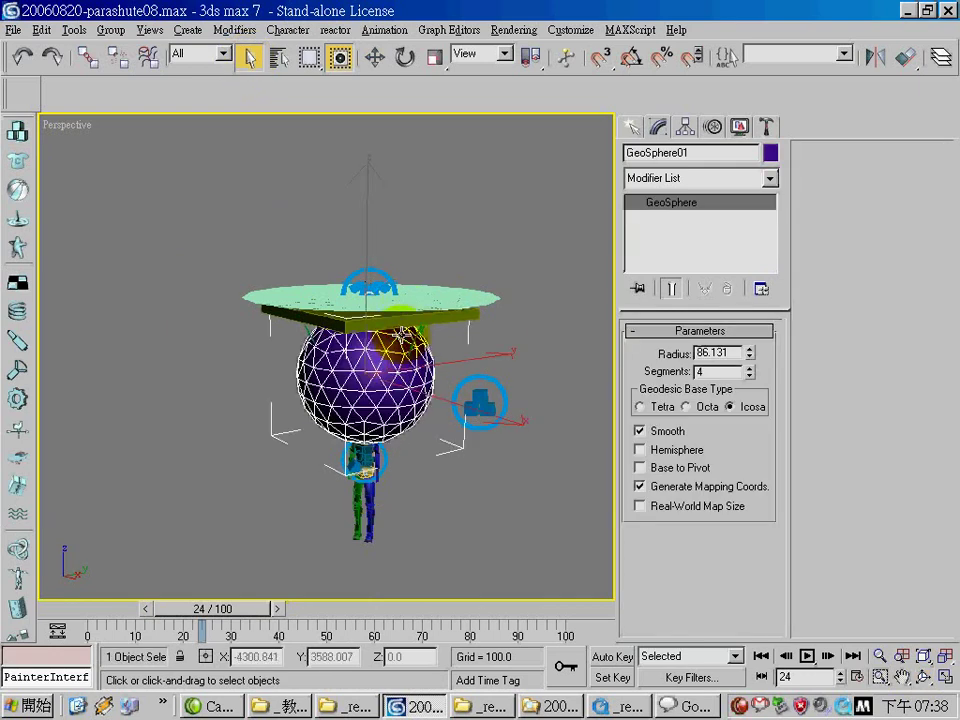
click(766, 126)
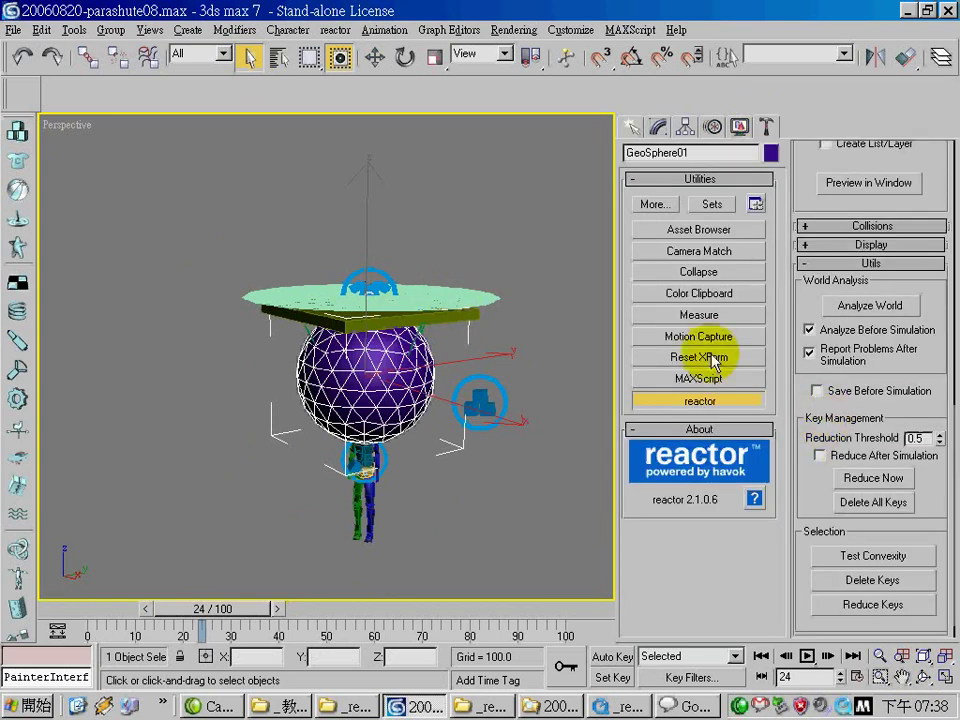
click(897, 190)
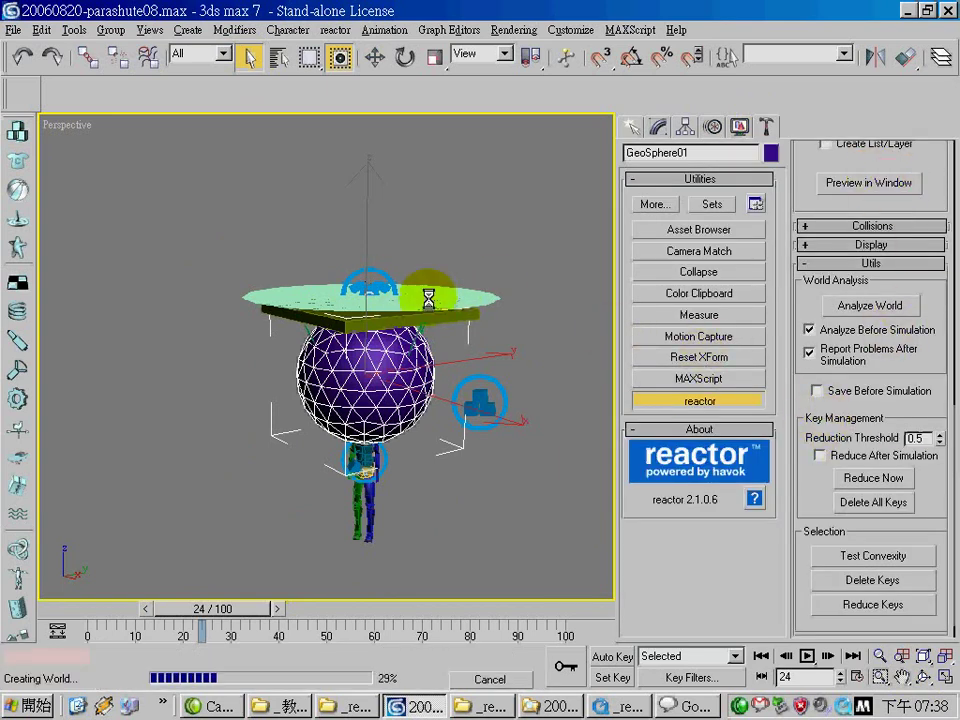
Run the reactor real-time preview, pushing the sphere until the green canopy drapes over it
click(242, 462)
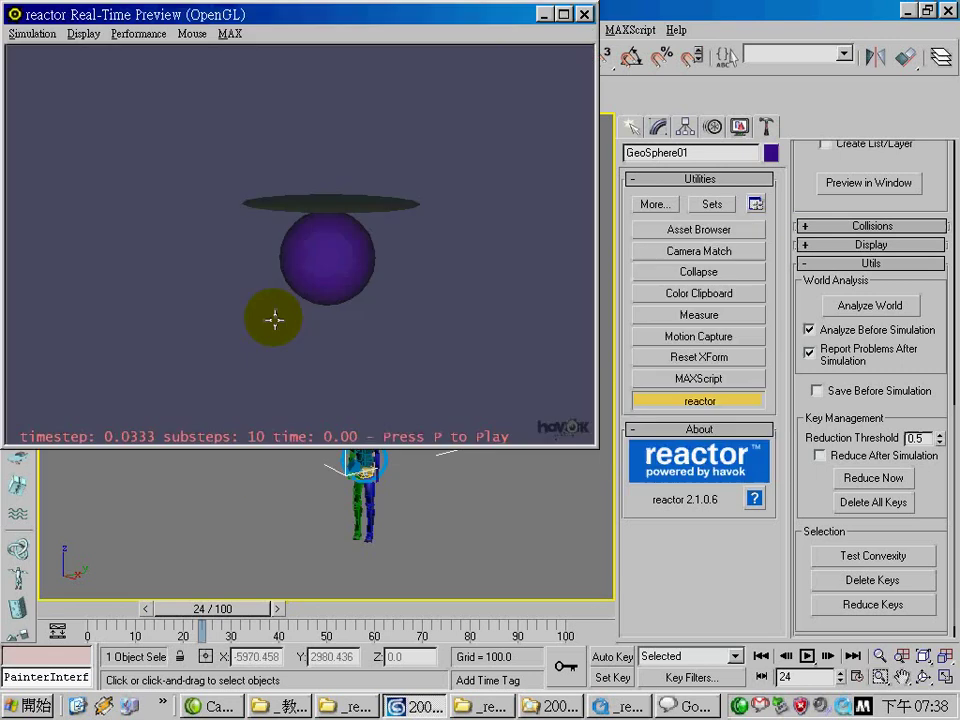
click(137, 34)
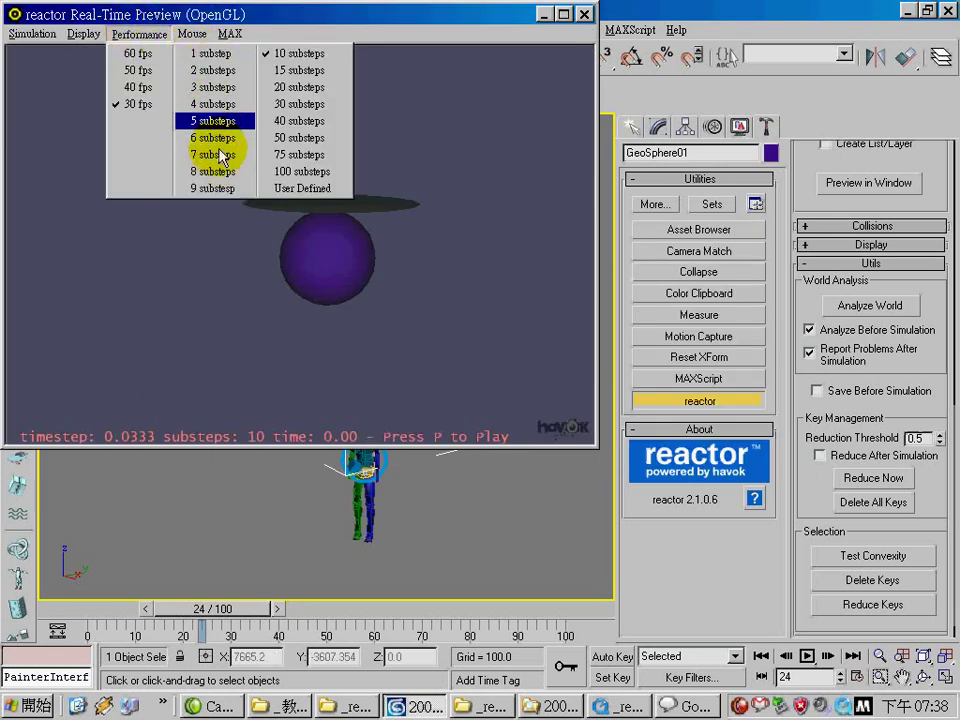
click(326, 26)
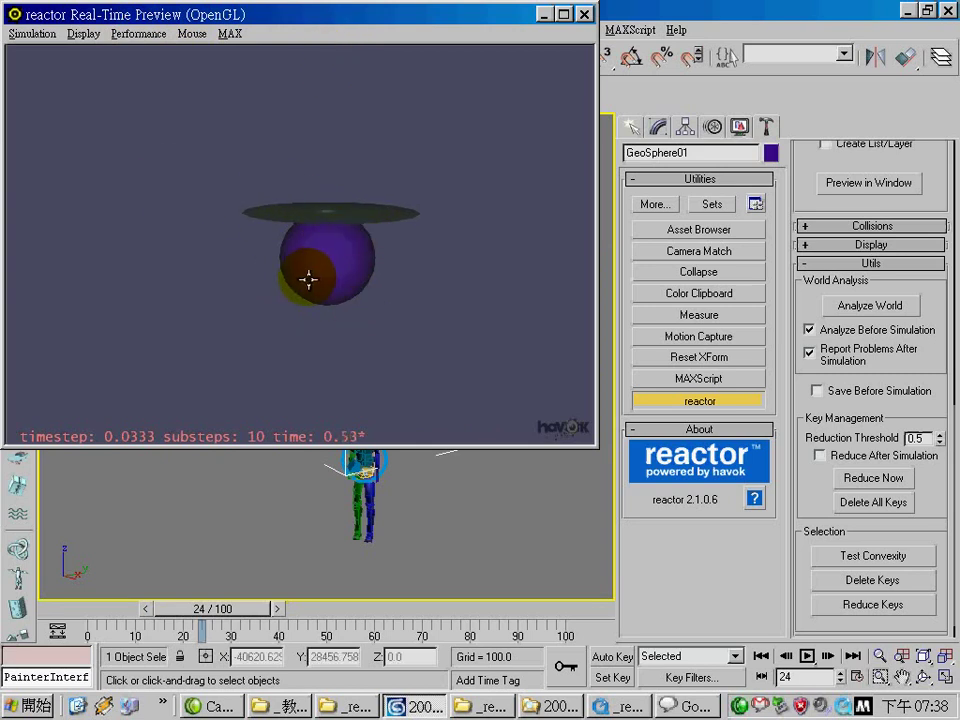
mouse_move(308, 280)
mouse_down()
mouse_move(465, 304)
mouse_move(362, 265)
mouse_move(416, 283)
mouse_move(336, 274)
mouse_move(357, 245)
mouse_move(333, 261)
mouse_up()
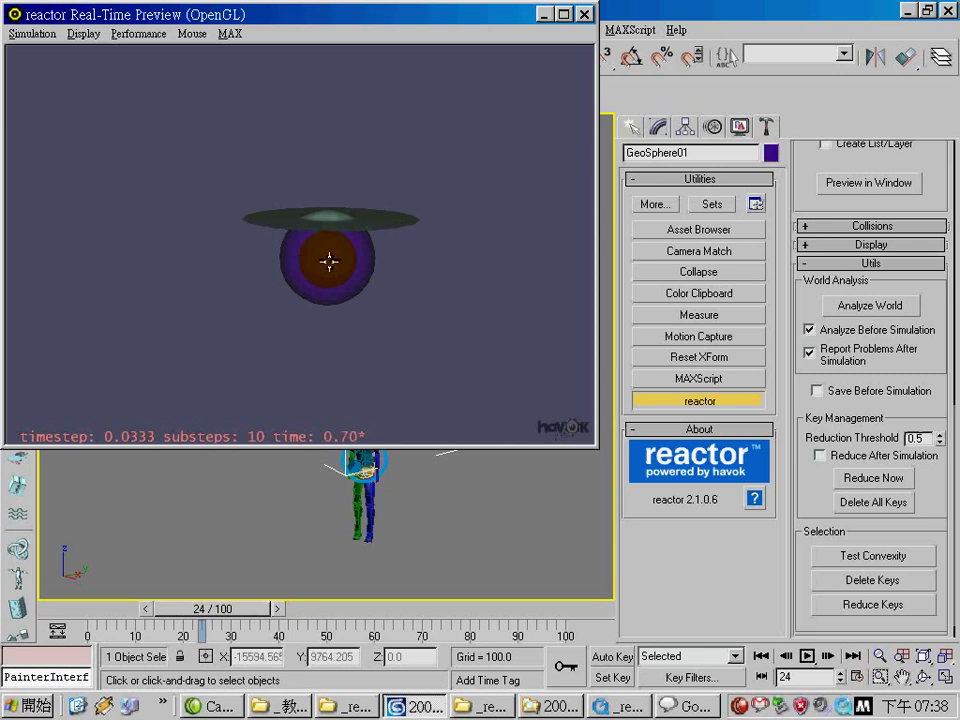
mouse_move(329, 261)
mouse_down()
mouse_move(373, 249)
mouse_move(342, 261)
mouse_move(294, 249)
mouse_move(388, 221)
mouse_move(251, 227)
mouse_move(285, 274)
mouse_move(326, 229)
mouse_move(253, 96)
mouse_move(341, 184)
mouse_move(235, 64)
mouse_up()
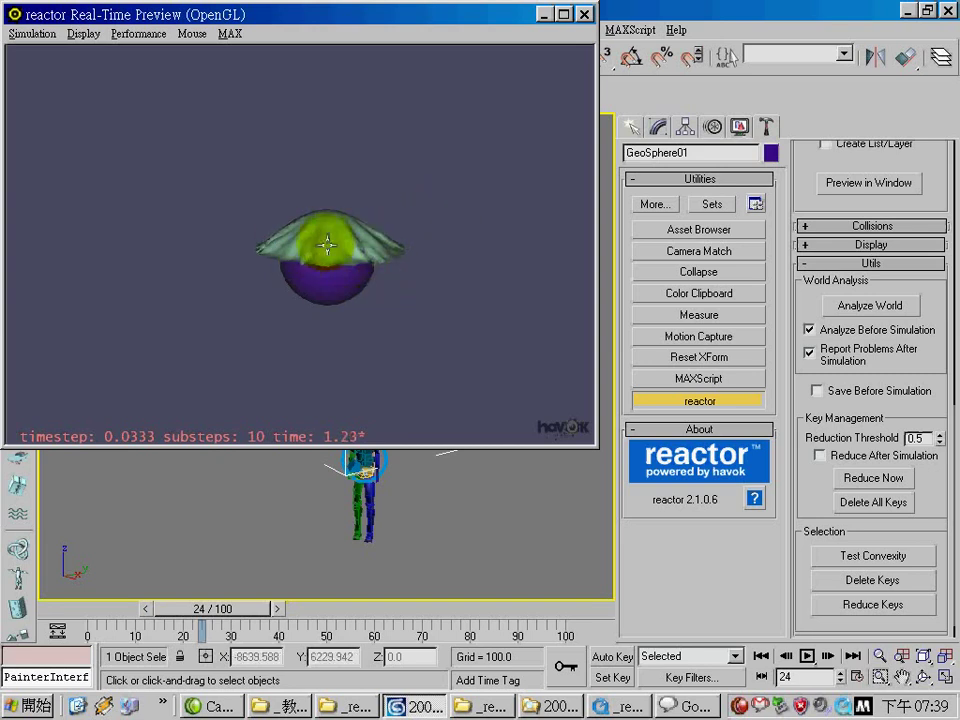
click(234, 39)
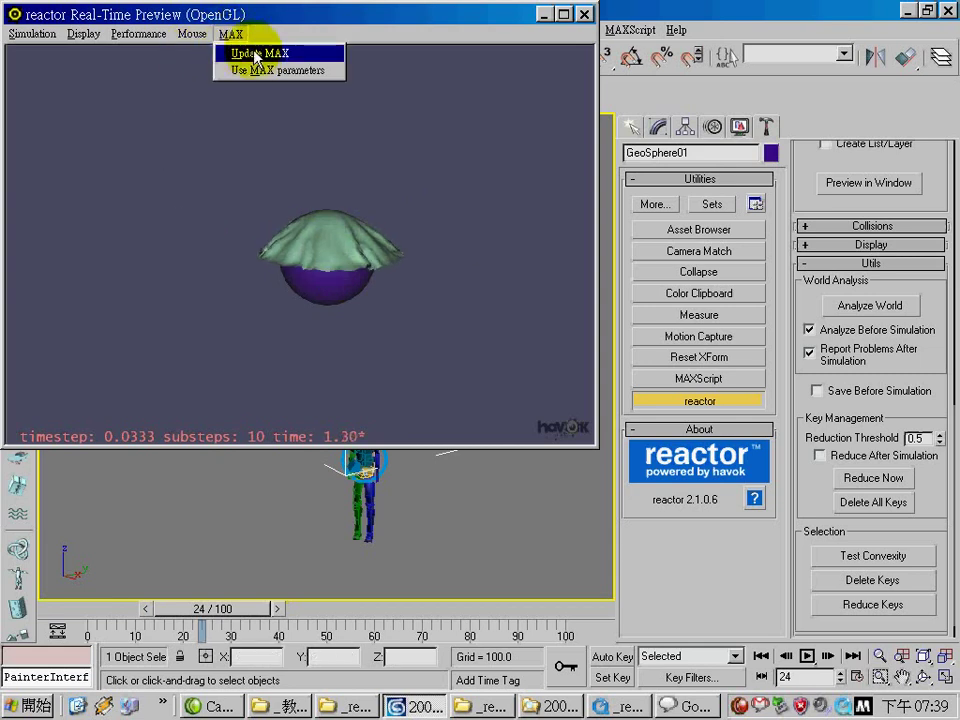
click(268, 55)
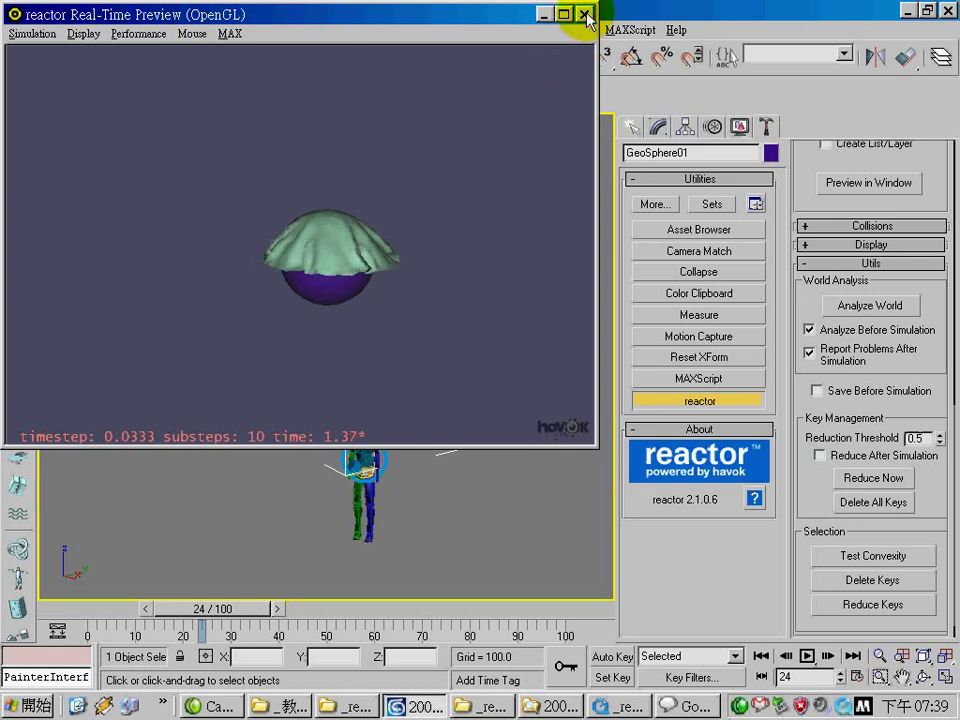
Close the real-time preview and browse the Modify panel settings
click(583, 15)
scroll(340, 395, up, 2)
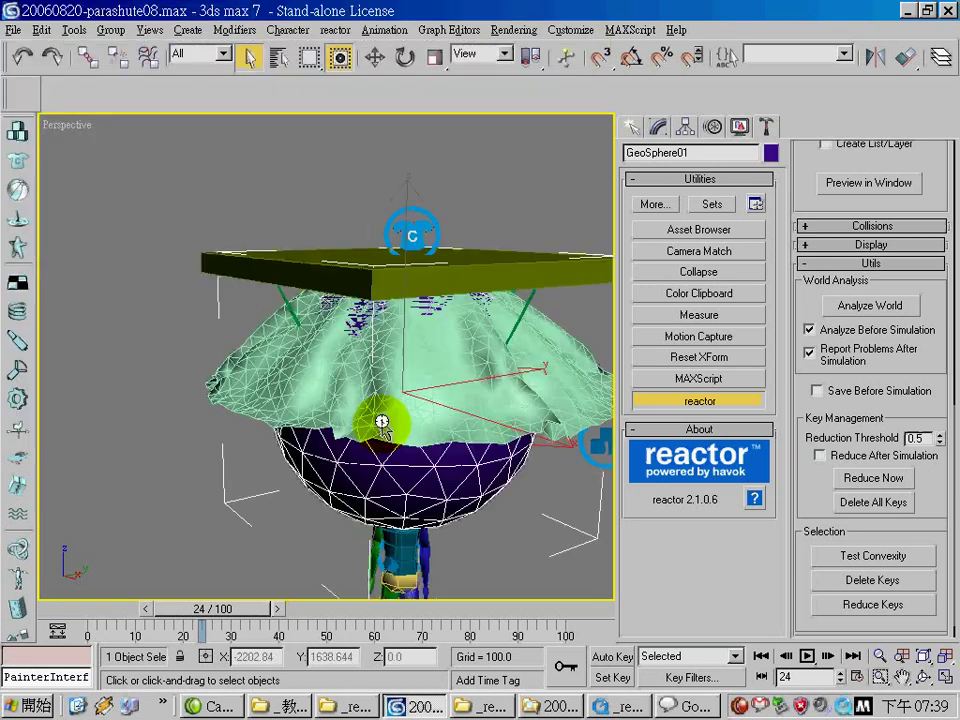
scroll(433, 418, up, 3)
scroll(467, 424, down, 4)
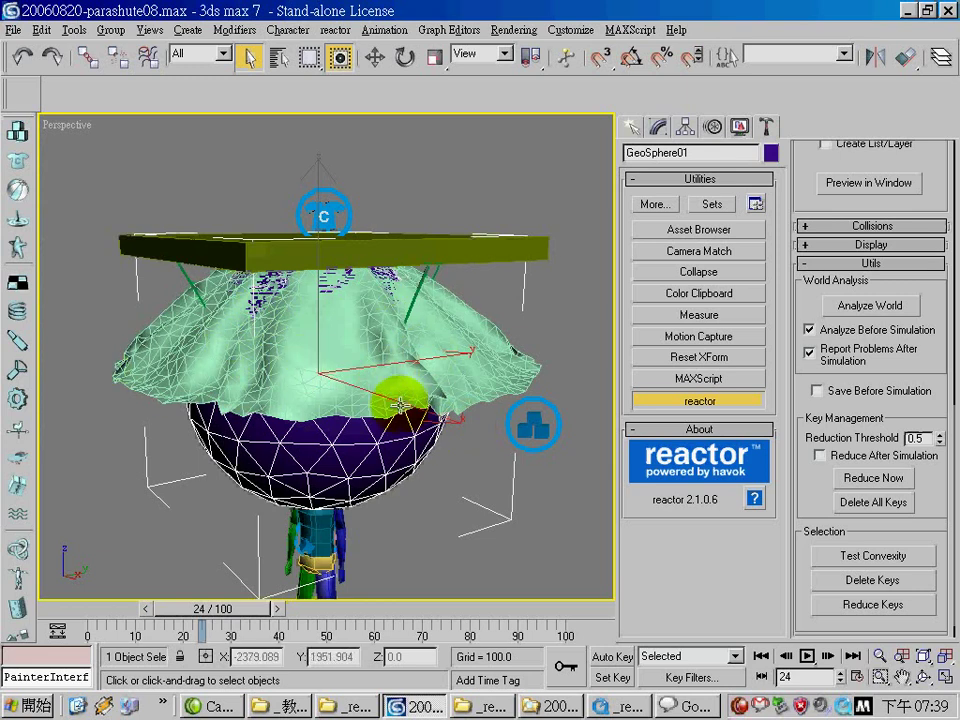
click(658, 126)
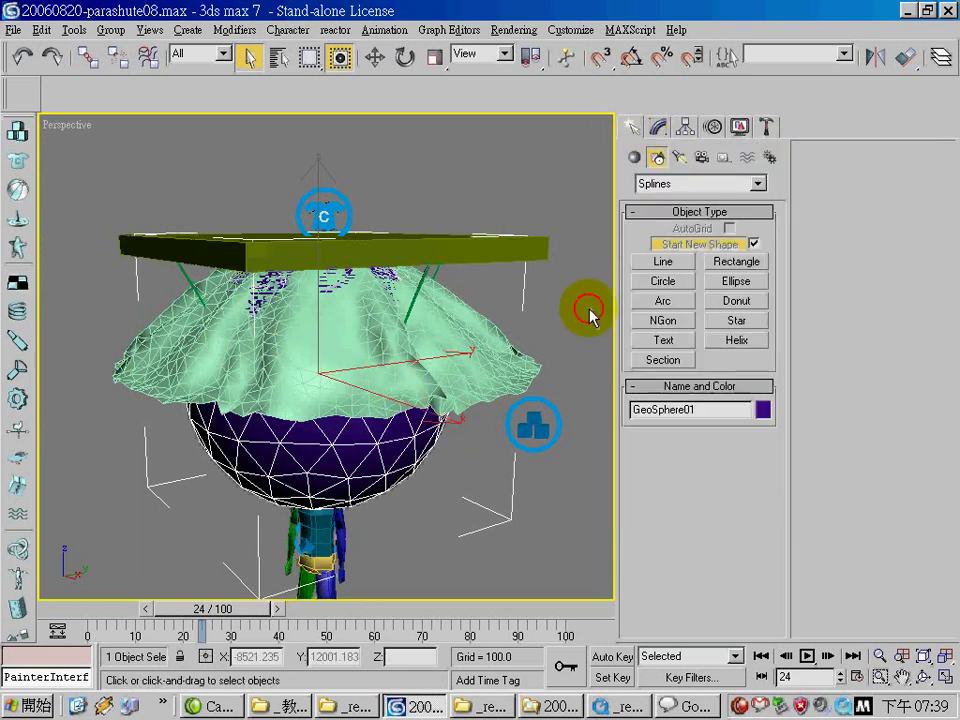
scroll(508, 439, up, 3)
scroll(418, 310, down, 5)
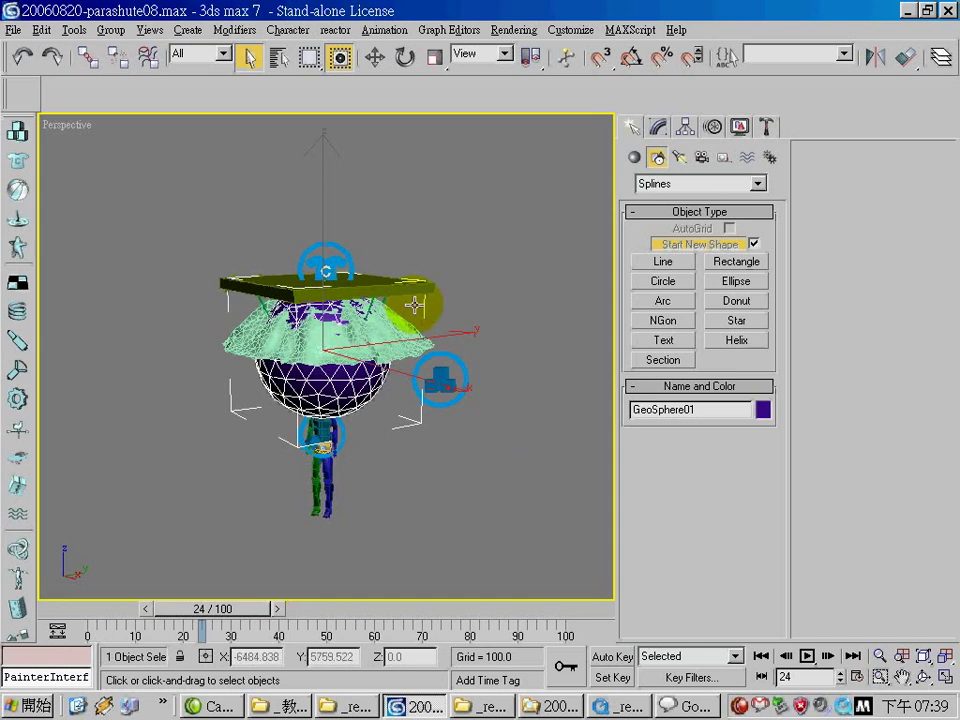
scroll(422, 340, up, 3)
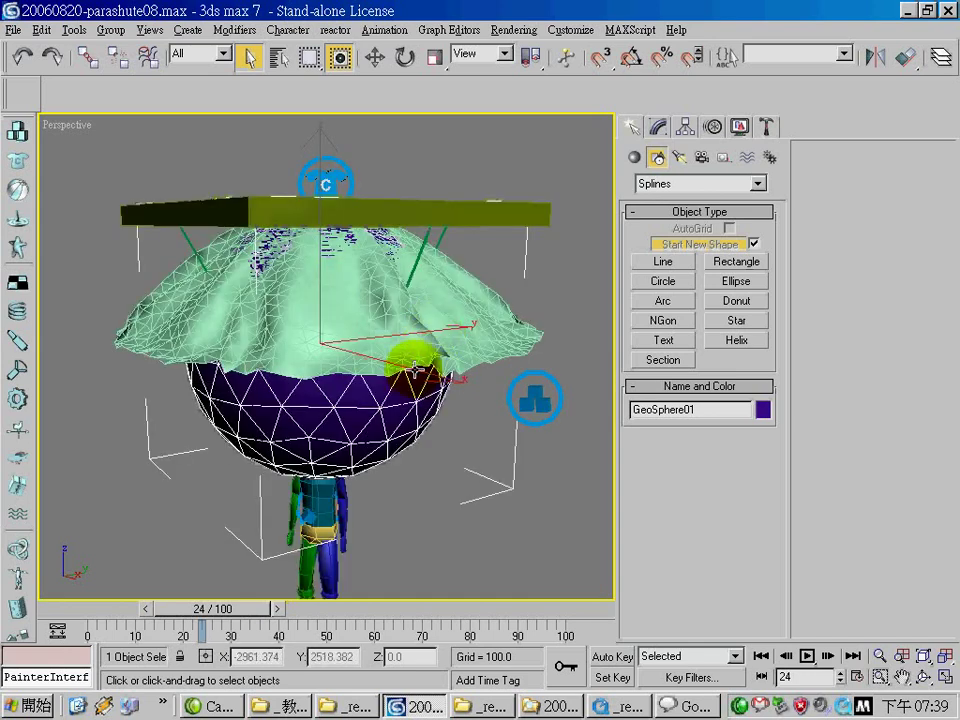
Scrub the time slider back to frame 0 and replay the cloth canopy animation
click(326, 183)
key(ctrl+d)
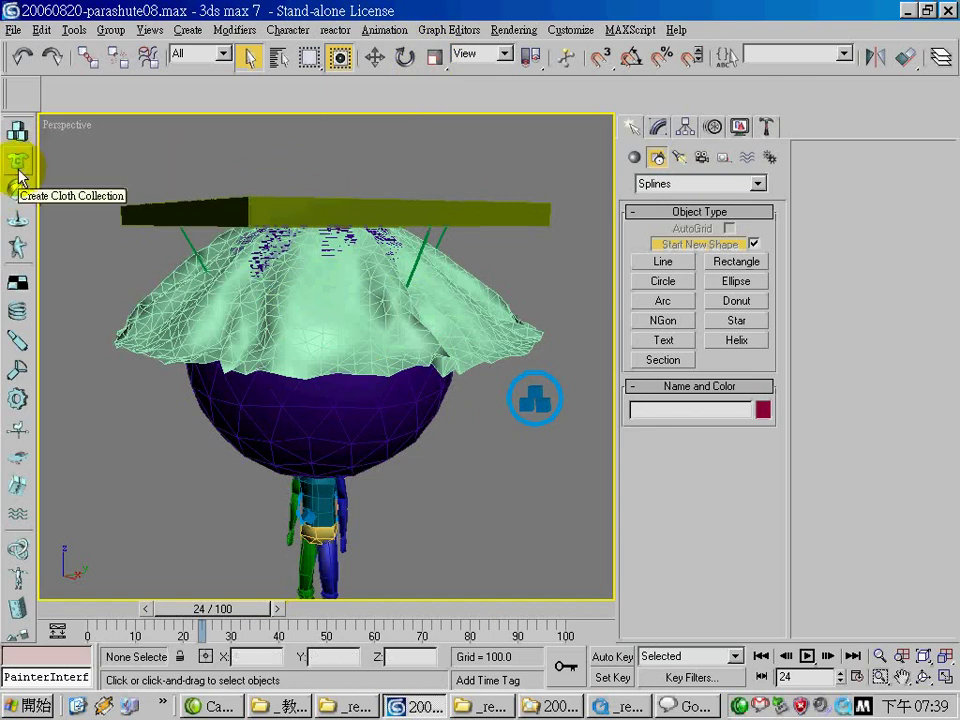
mouse_move(236, 609)
mouse_down()
mouse_move(568, 636)
mouse_move(76, 630)
mouse_move(664, 617)
mouse_move(21, 611)
mouse_move(560, 636)
mouse_up()
click(330, 285)
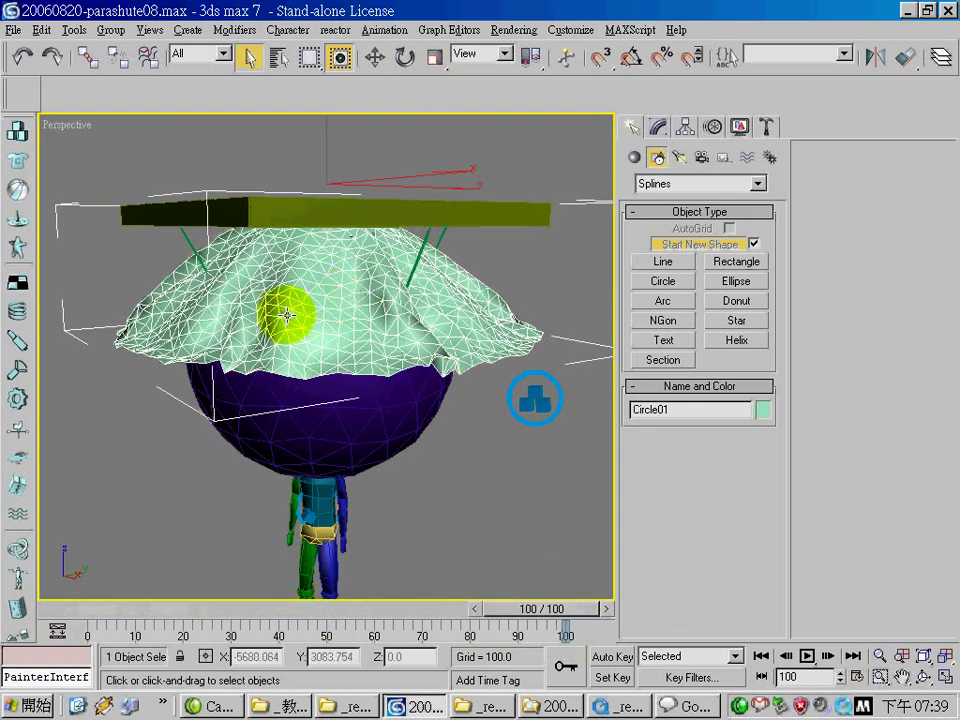
mouse_move(508, 606)
mouse_down()
mouse_move(100, 619)
mouse_move(606, 635)
mouse_move(86, 634)
mouse_up()
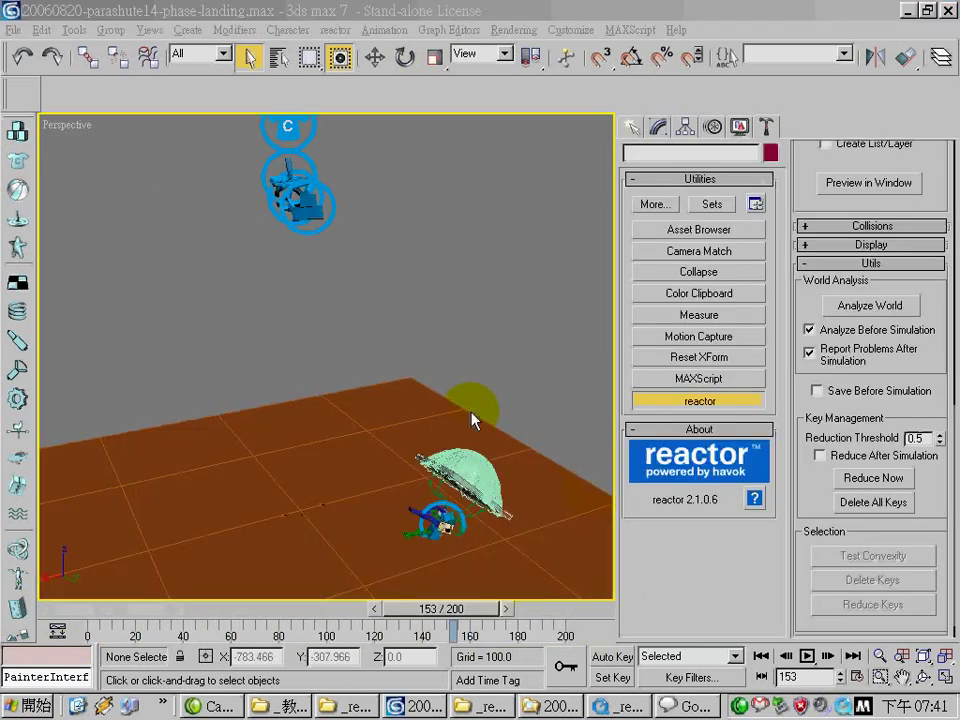
Check Circle01's reactor Cloth properties, run and dismiss Analyze World, and show the frame 0–200 settings
click(477, 473)
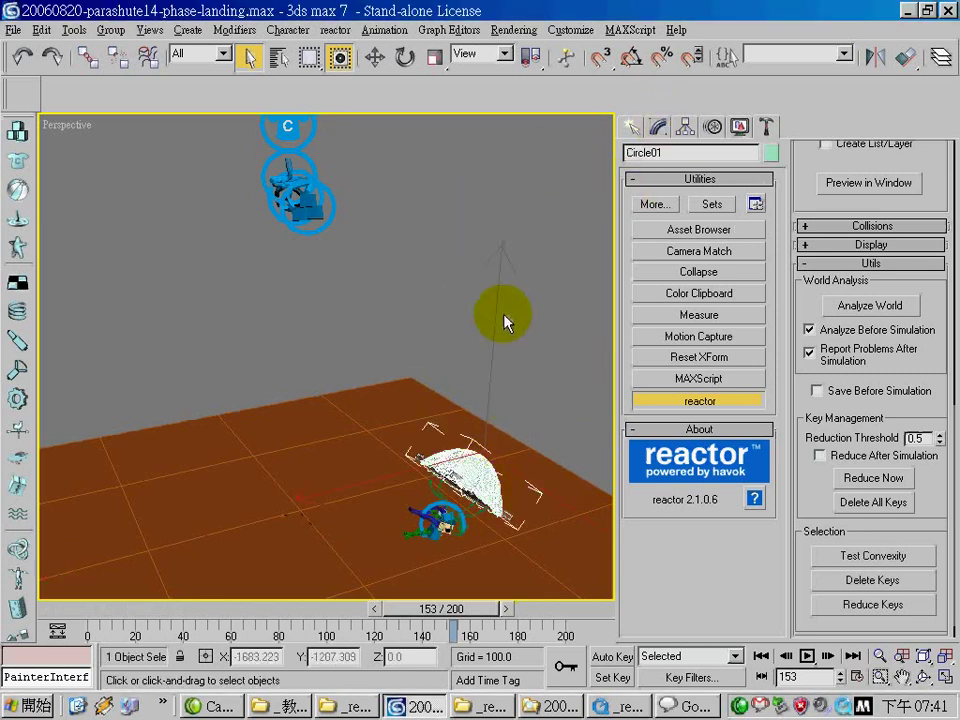
click(660, 126)
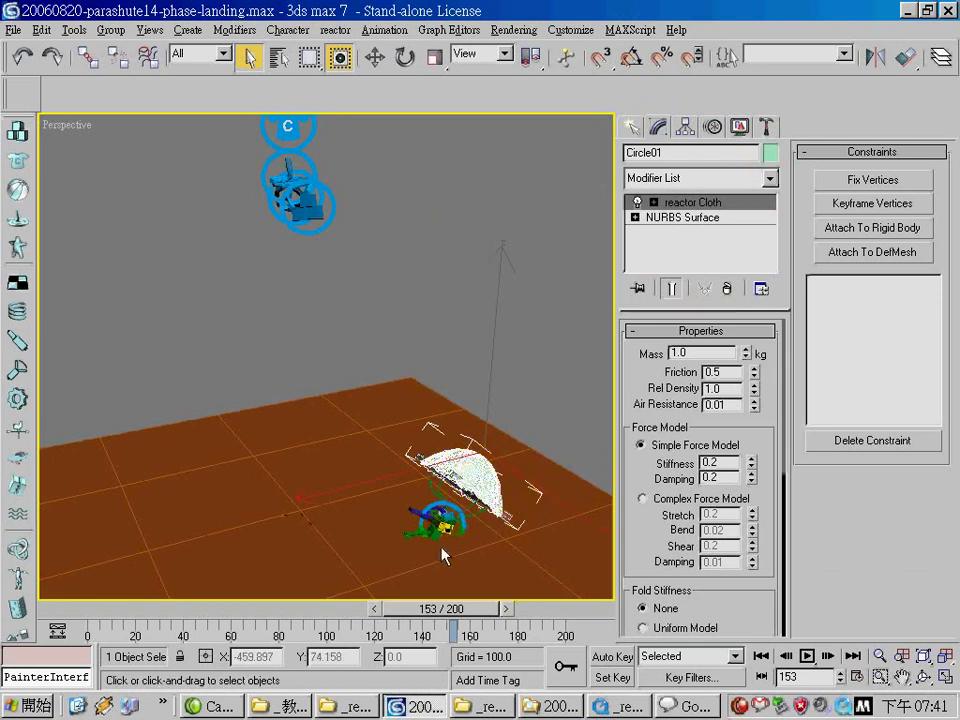
click(766, 126)
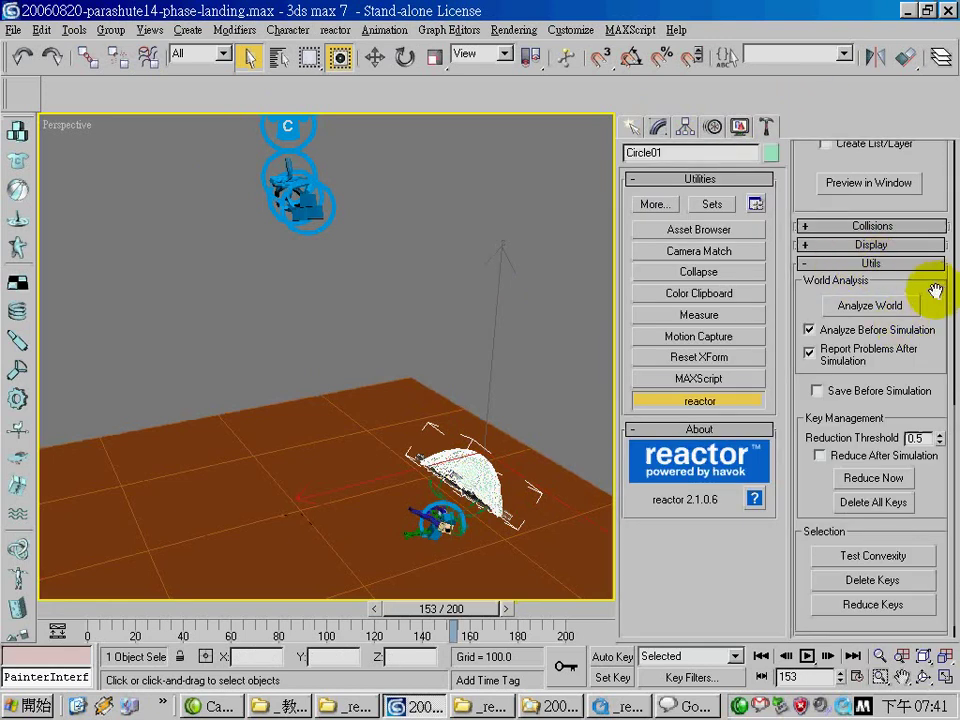
scroll(938, 320, up, 2)
scroll(940, 330, up, 3)
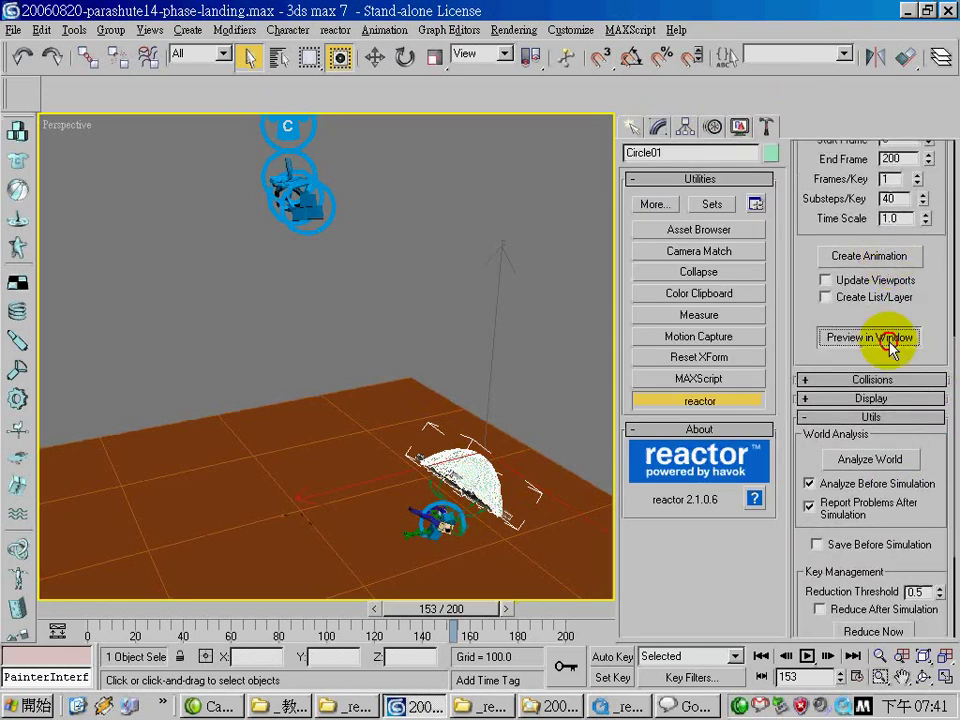
click(869, 257)
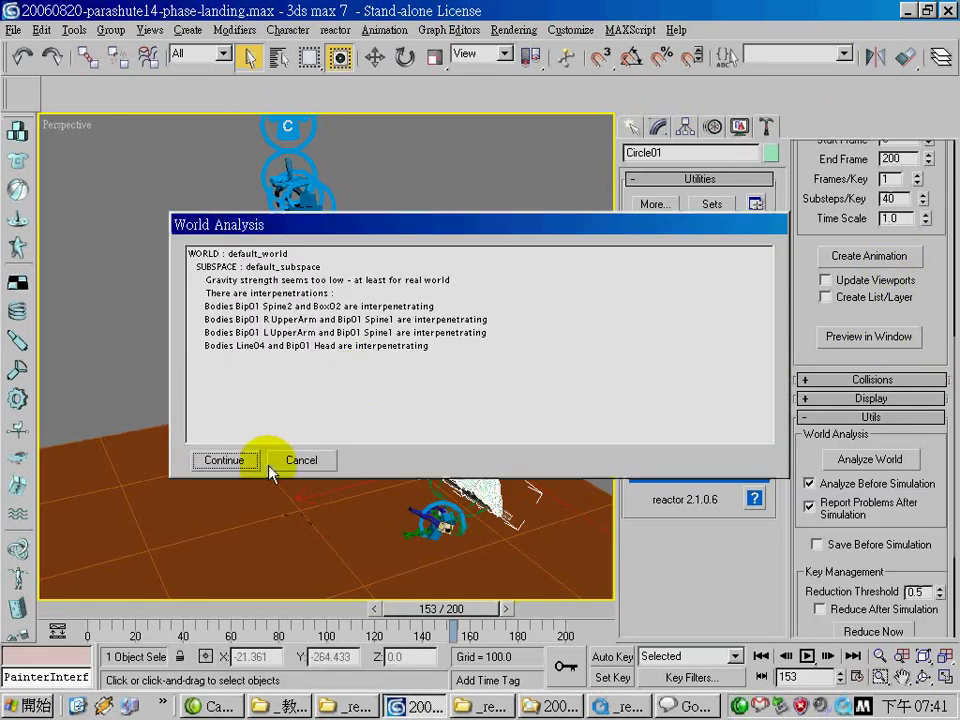
click(296, 463)
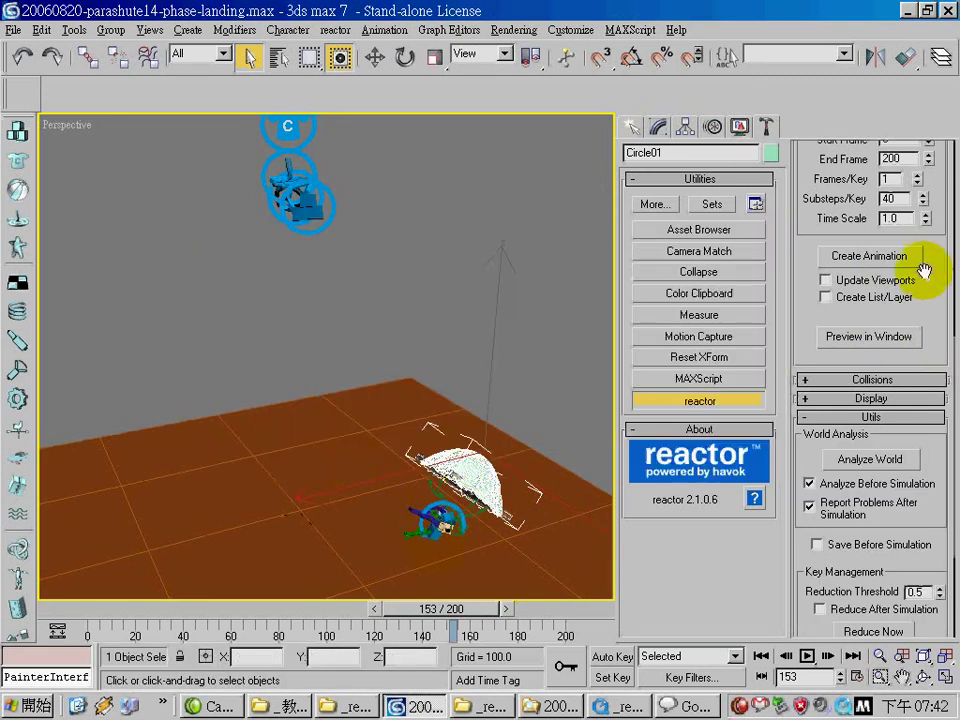
scroll(926, 264, up, 2)
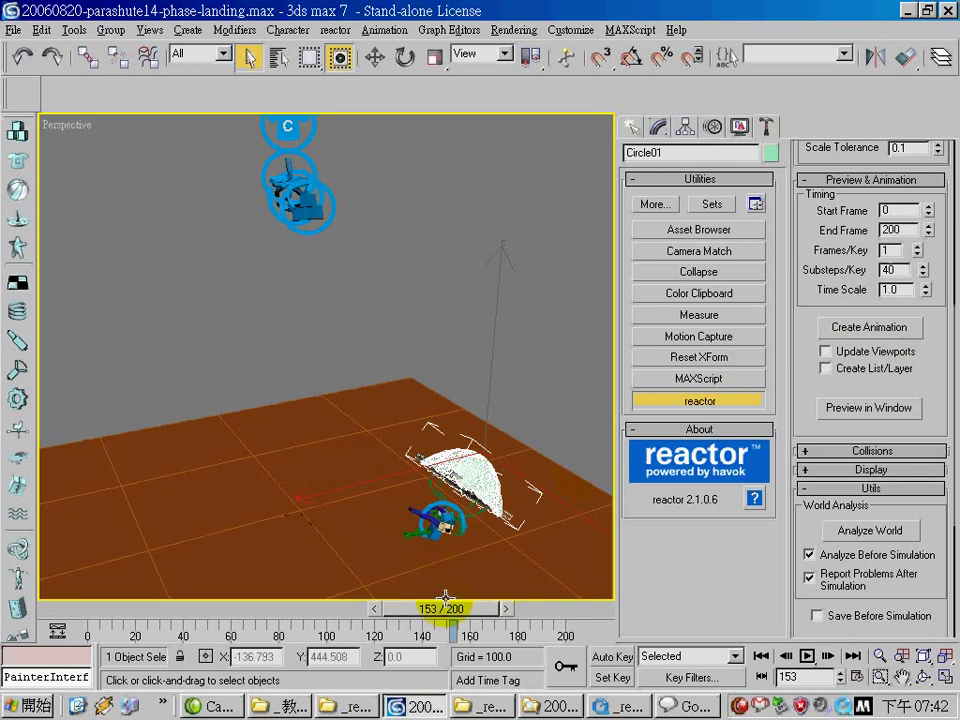
Set the simulation start frame to 151 and uncheck Disabled on CLCollection01
mouse_move(453, 612)
mouse_down()
mouse_move(394, 616)
mouse_move(458, 622)
mouse_move(404, 618)
mouse_up()
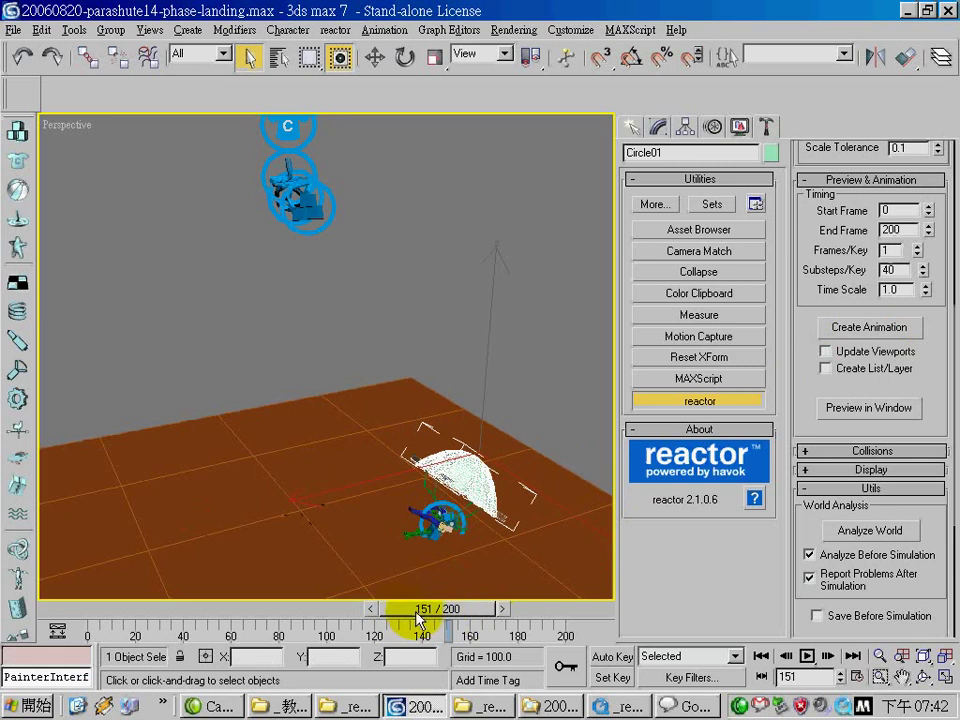
click(900, 211)
text(151)
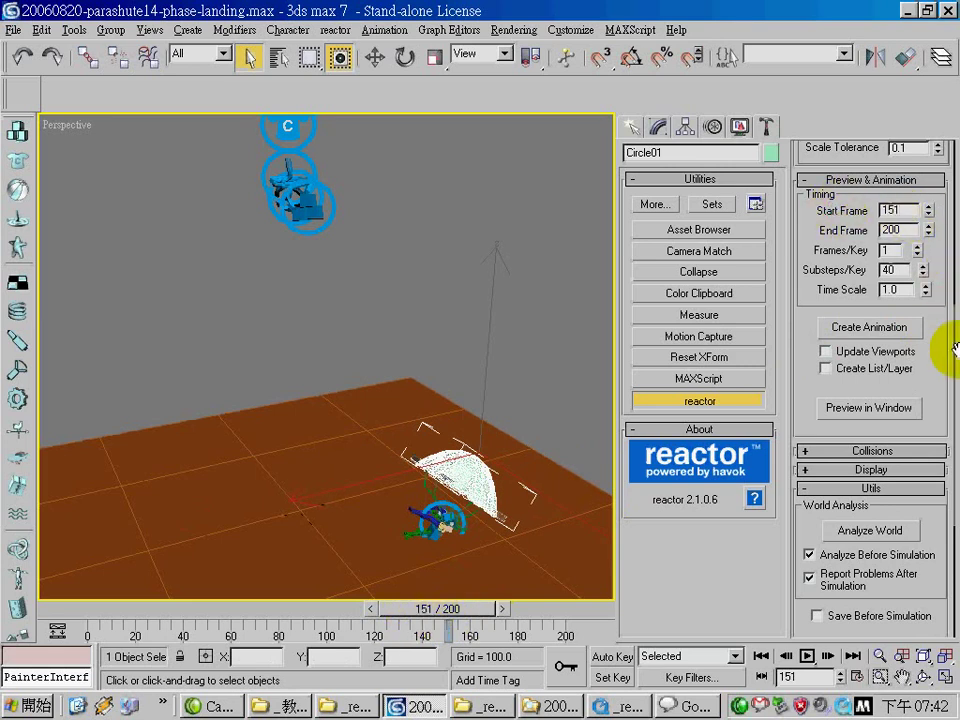
click(284, 127)
click(655, 127)
click(705, 520)
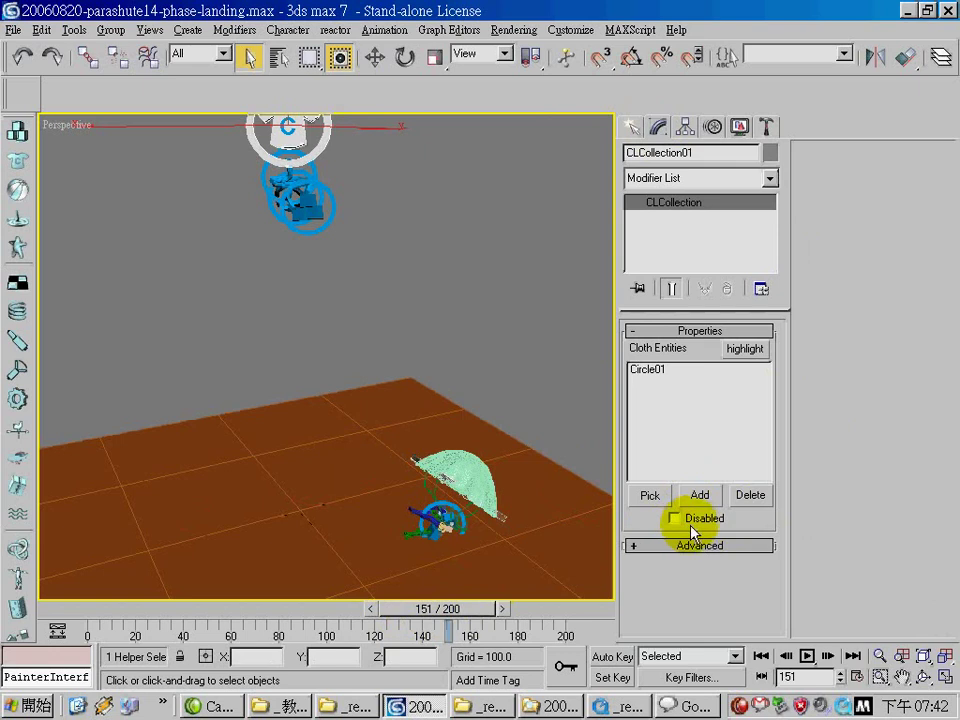
Inspect Bip01RBCollection's rigid bodies, then run Analyze World to list interpenetrating bodies
click(768, 128)
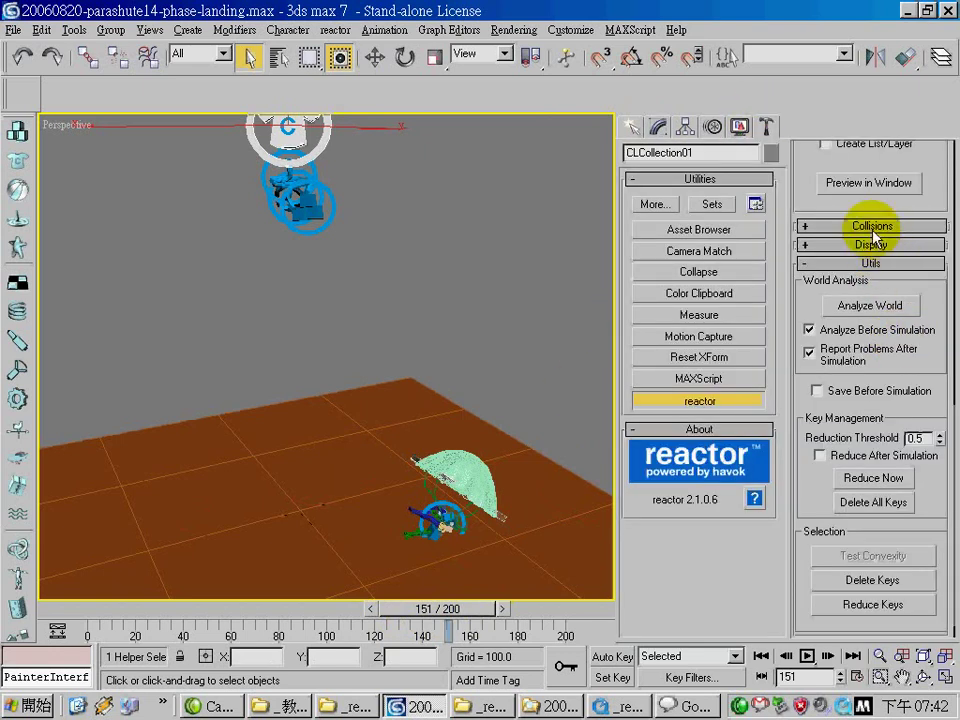
click(376, 220)
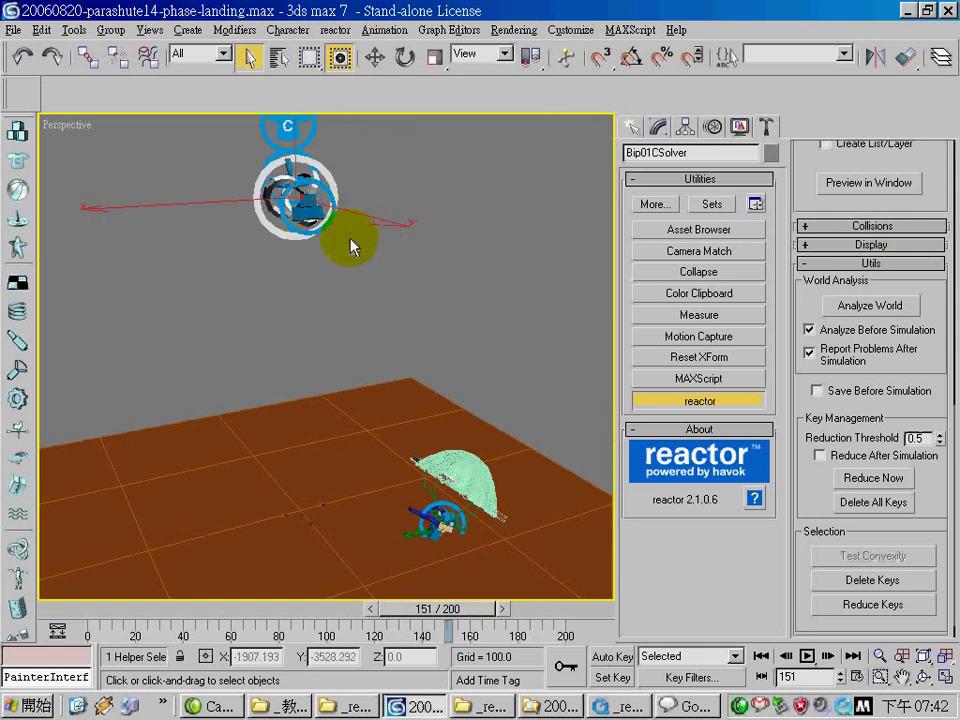
click(312, 209)
click(312, 210)
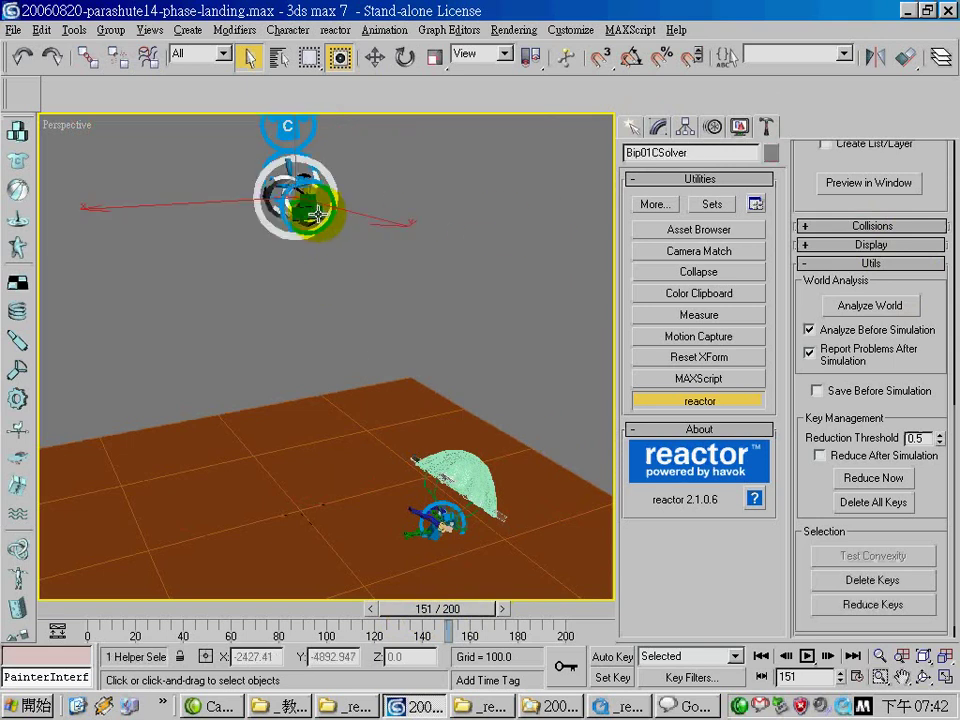
click(312, 214)
click(658, 126)
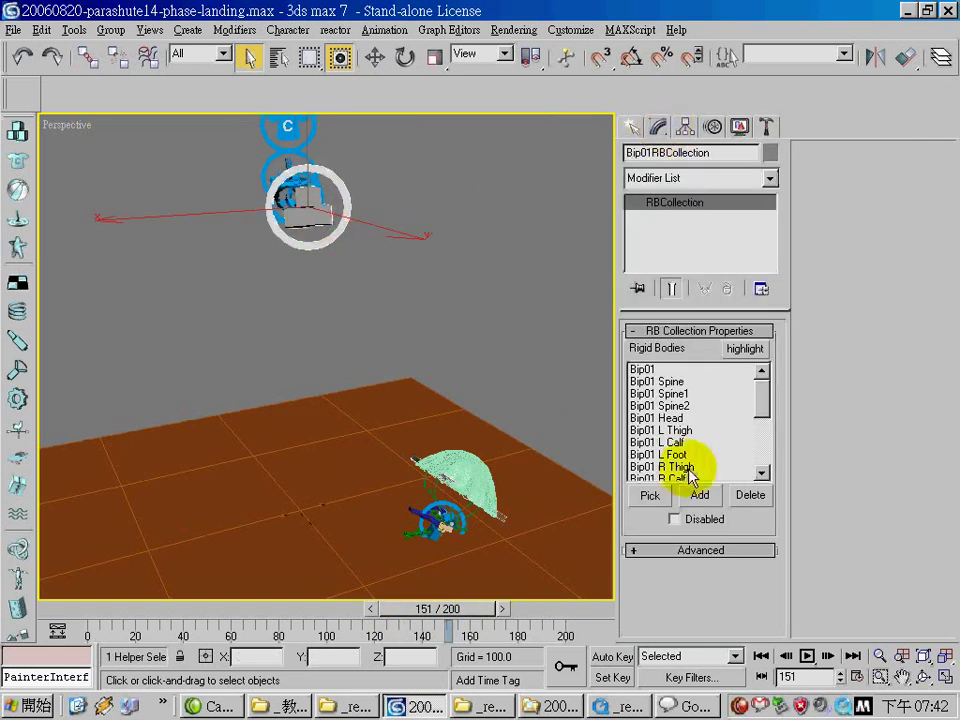
click(766, 127)
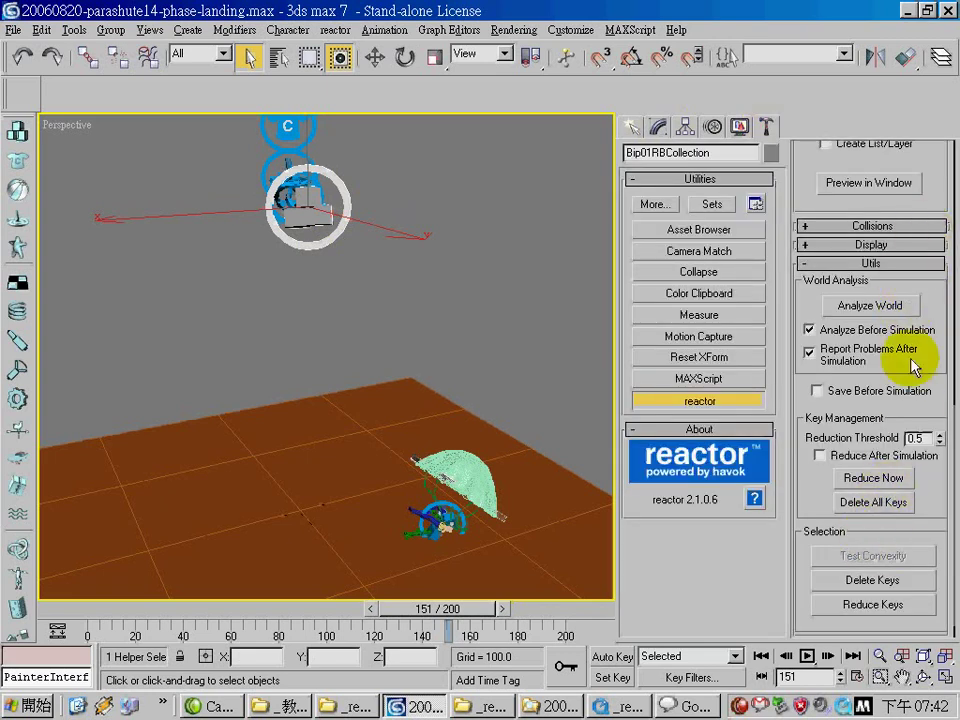
click(842, 183)
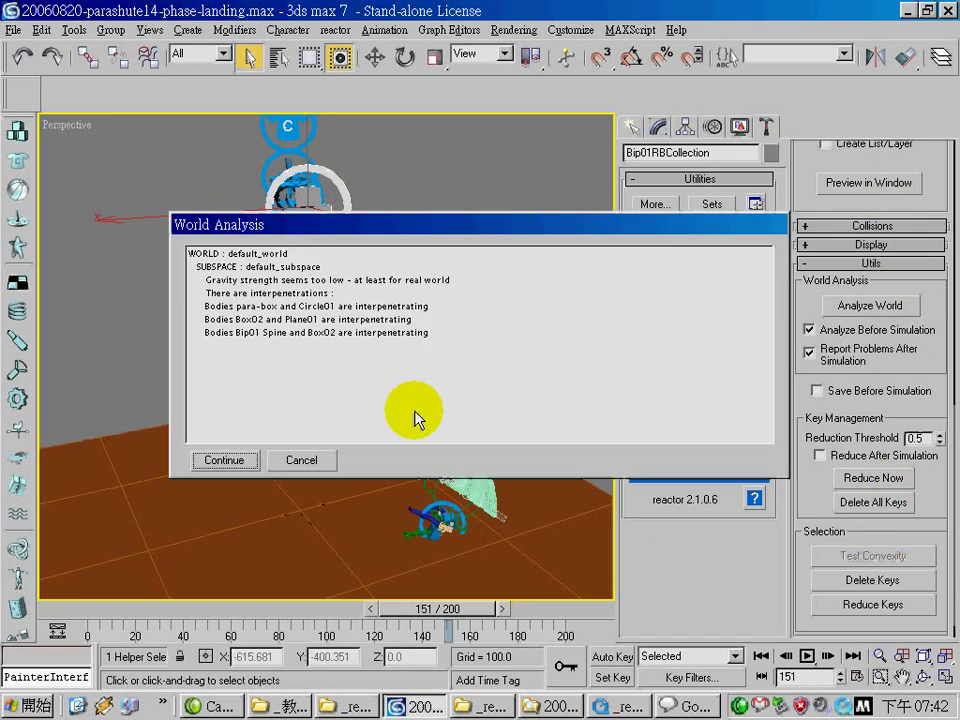
Orbit the landing preview to a low angle, close it, and scrub to frame 158 with Circle01 selected
click(212, 461)
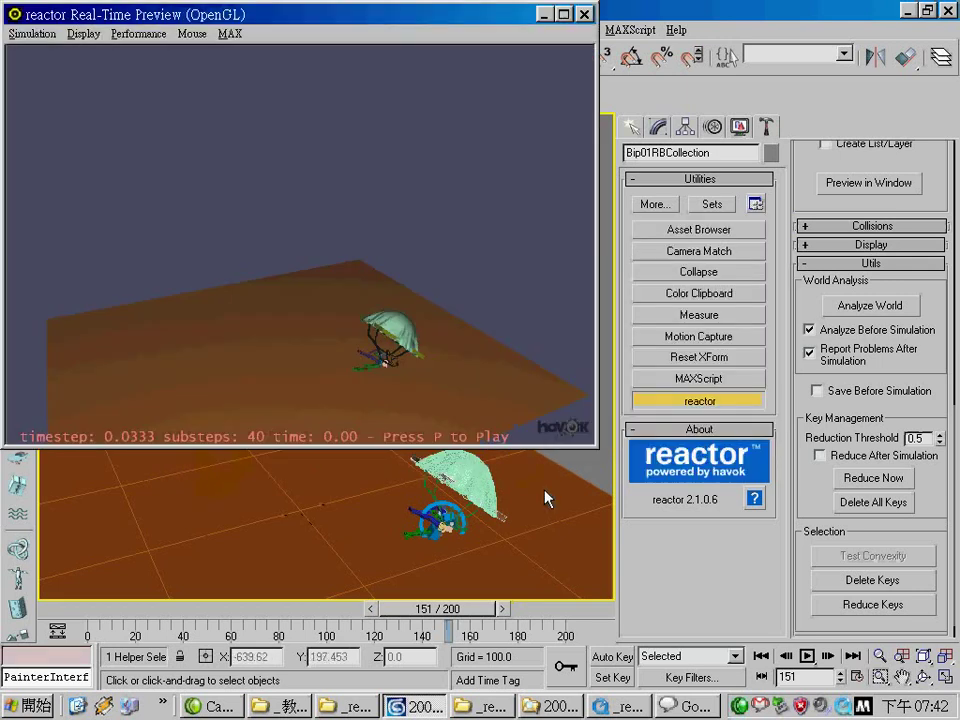
drag(507, 357, 507, 357)
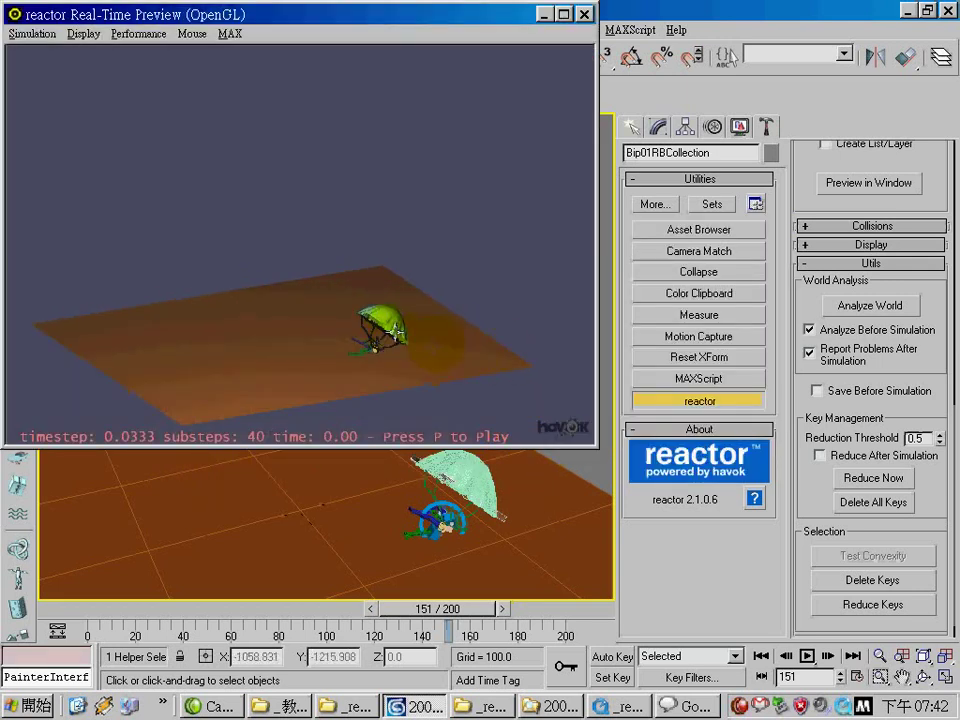
drag(457, 340, 561, 124)
click(586, 14)
click(466, 476)
mouse_move(452, 605)
mouse_down()
mouse_move(459, 615)
mouse_move(594, 621)
mouse_move(323, 623)
mouse_move(437, 627)
mouse_up()
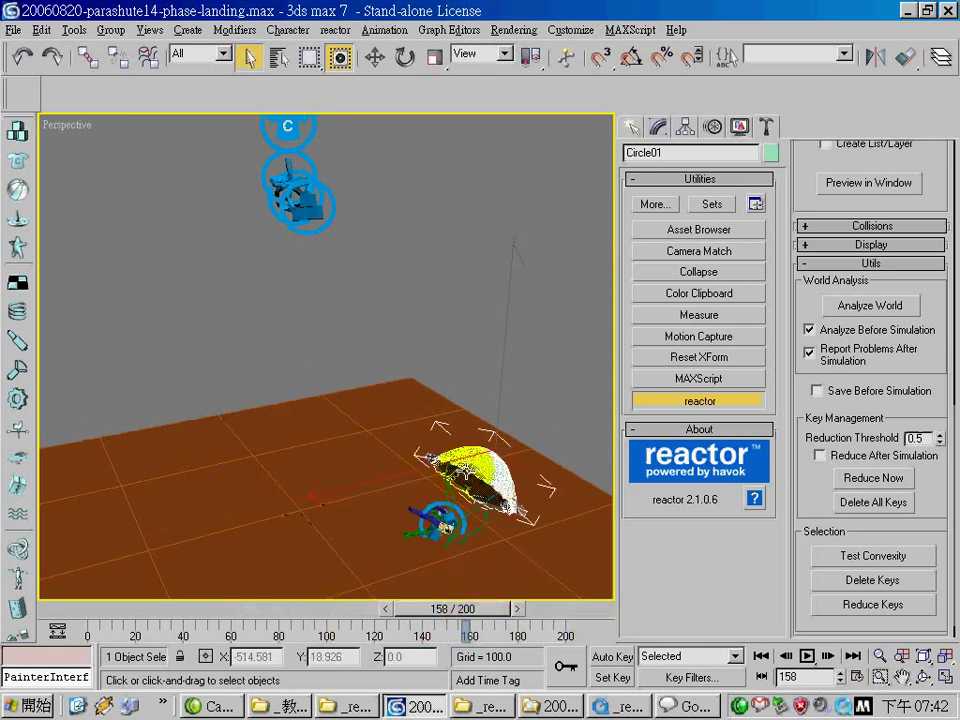
Orbit the Perspective view around the collapsed canopy at frame 158
alt+middle_drag(527, 505, 463, 502)
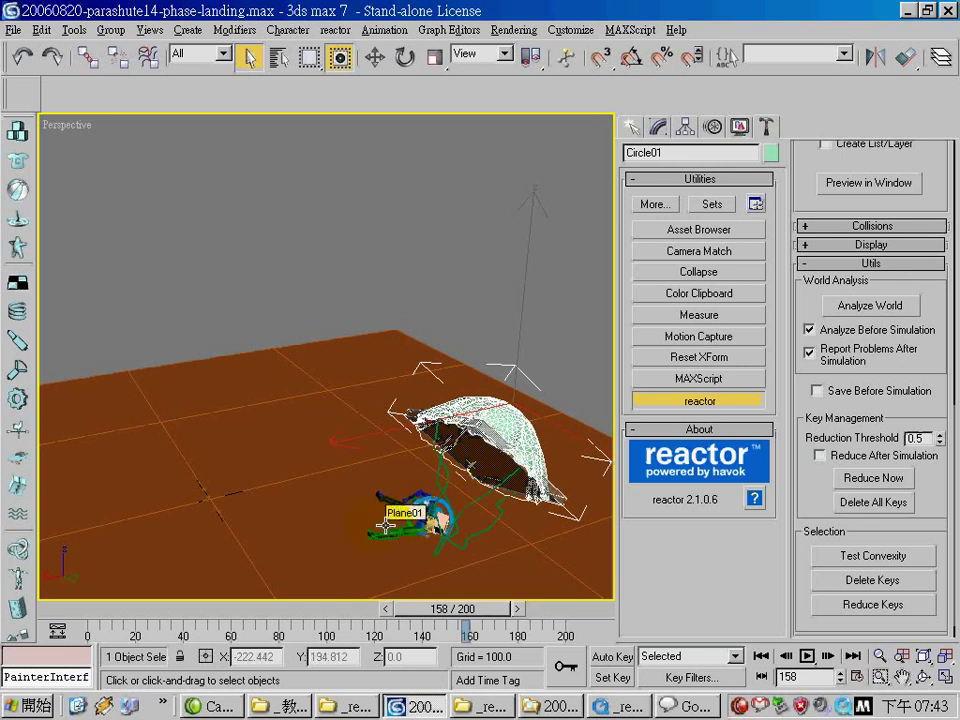
Bring up the reactor ragdoll video in QuickTime, rewind it to 00:00:00, and reposition the window
click(620, 706)
drag(270, 534, 157, 534)
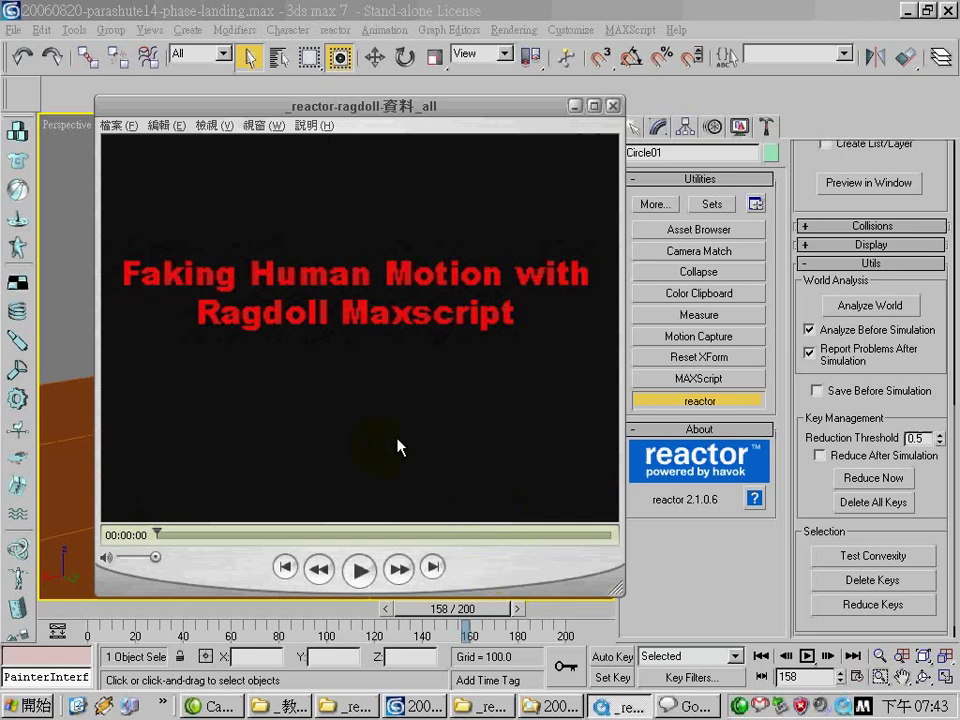
drag(403, 105, 536, 103)
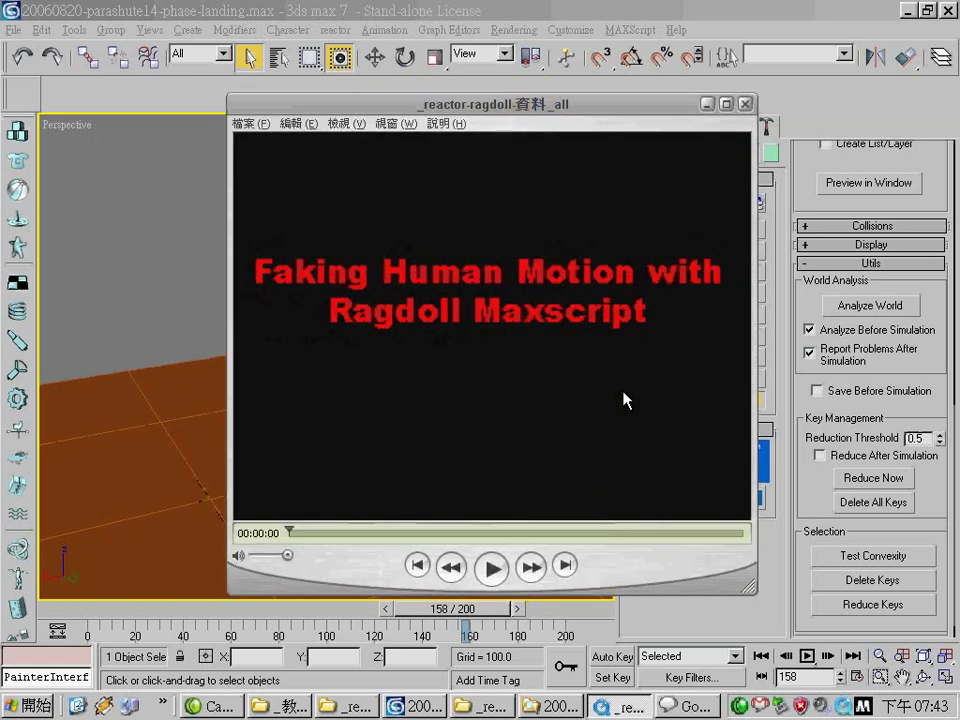
click(614, 110)
drag(614, 110, 598, 97)
click(551, 553)
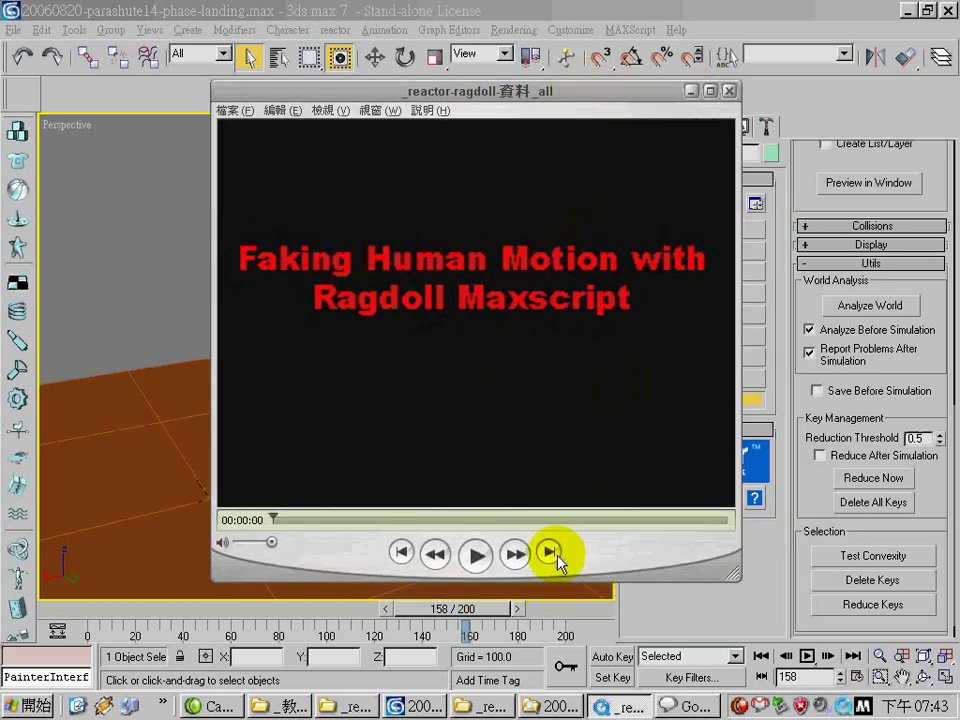